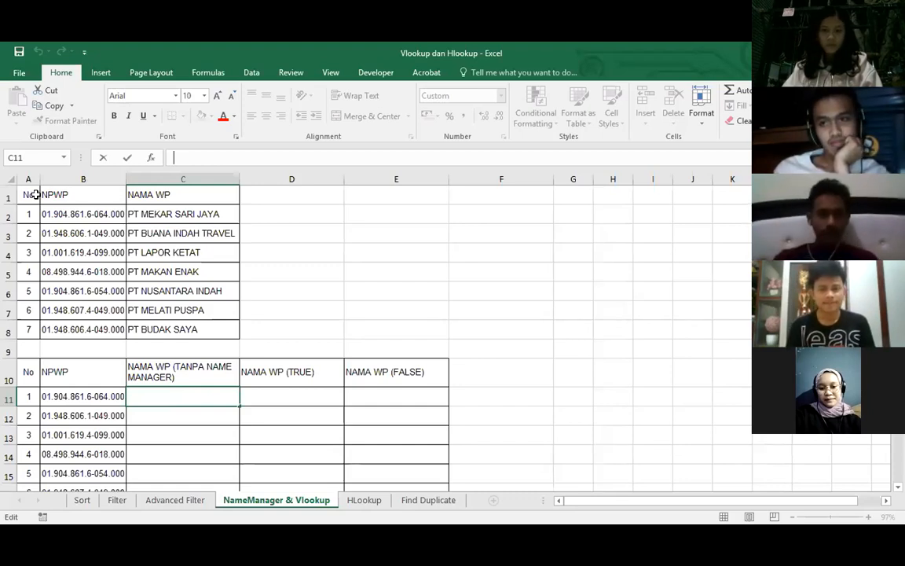
Compare the vertical NPWP and NAMA WP table on the NameManager & Vlookup sheet with the horizontal one on the HLookup sheet
left_click_drag(99, 194, 186, 333)
left_click(294, 276)
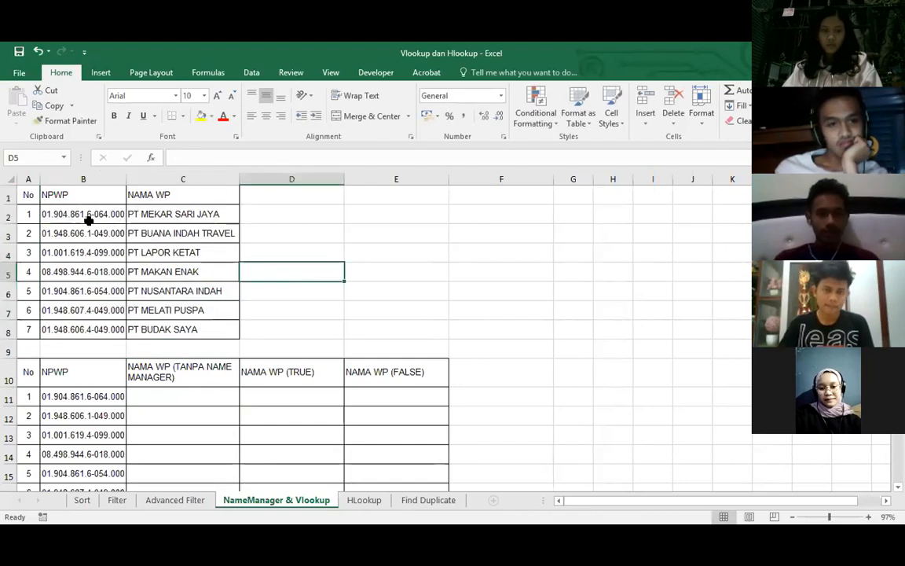
left_click_drag(67, 196, 67, 330)
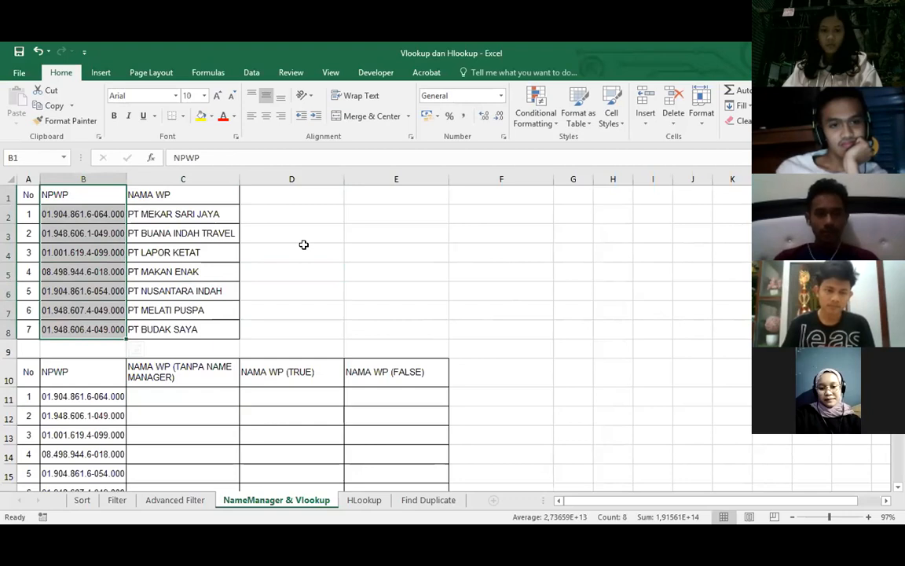
left_click(303, 245)
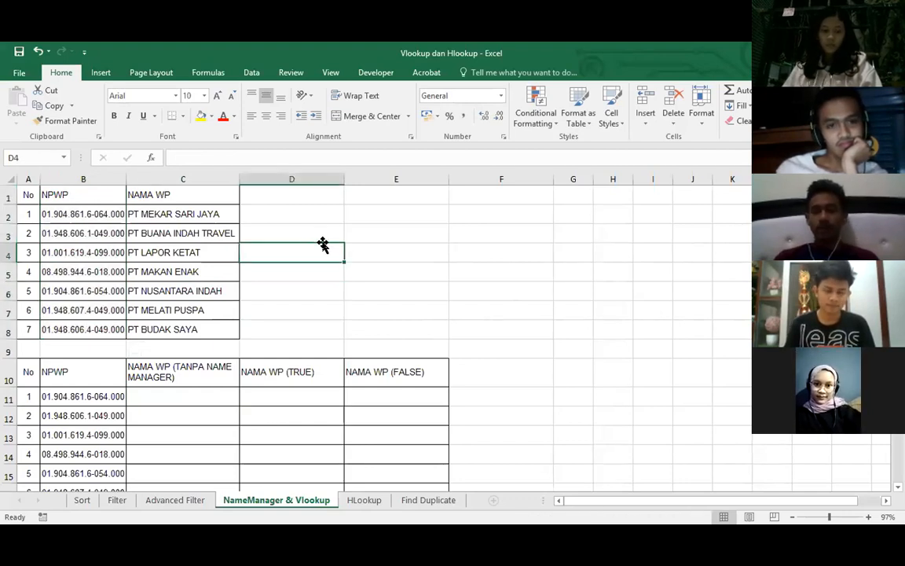
left_click(362, 502)
left_click_drag(117, 215, 651, 236)
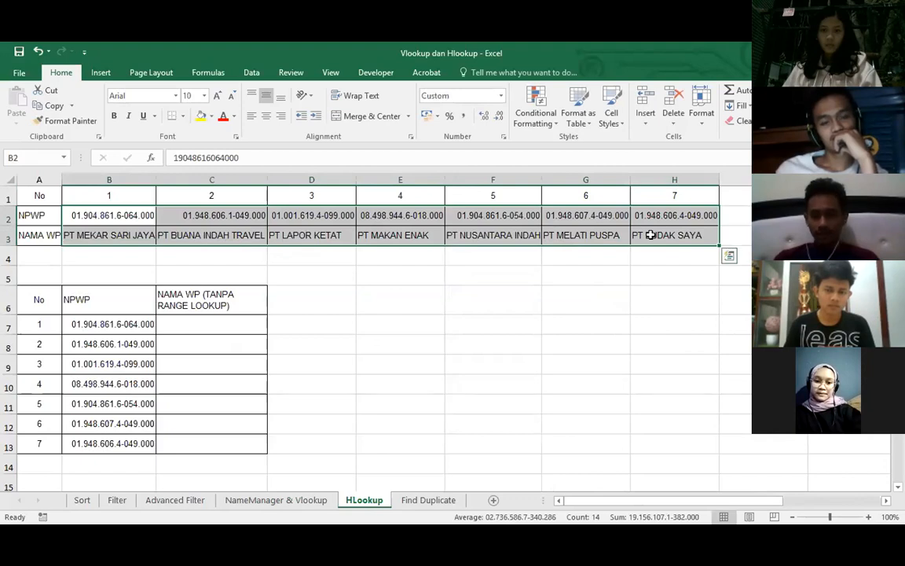
left_click(613, 248)
left_click(297, 498)
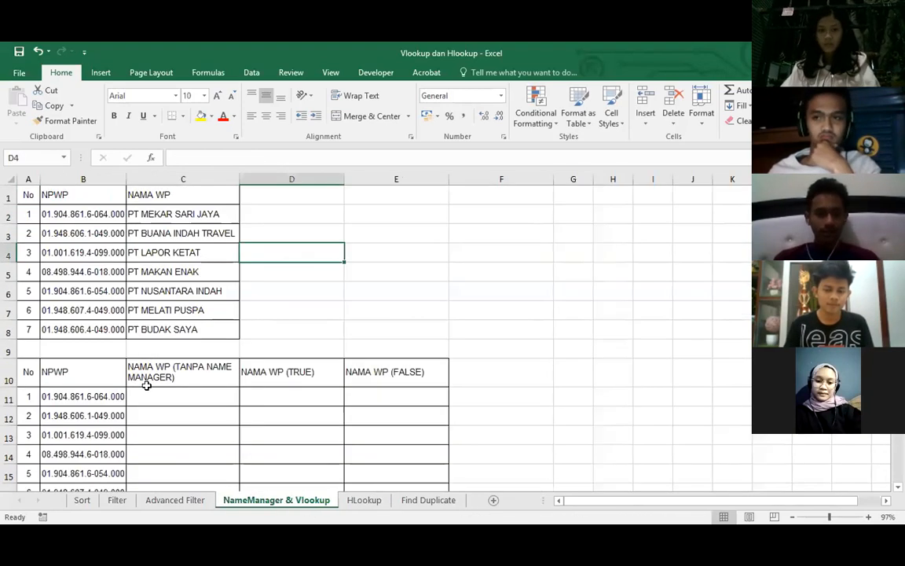
Start a VLOOKUP formula in C11 with B11 as the lookup value and the absolute range $B$2:$C$8 as the table array
left_click(147, 397)
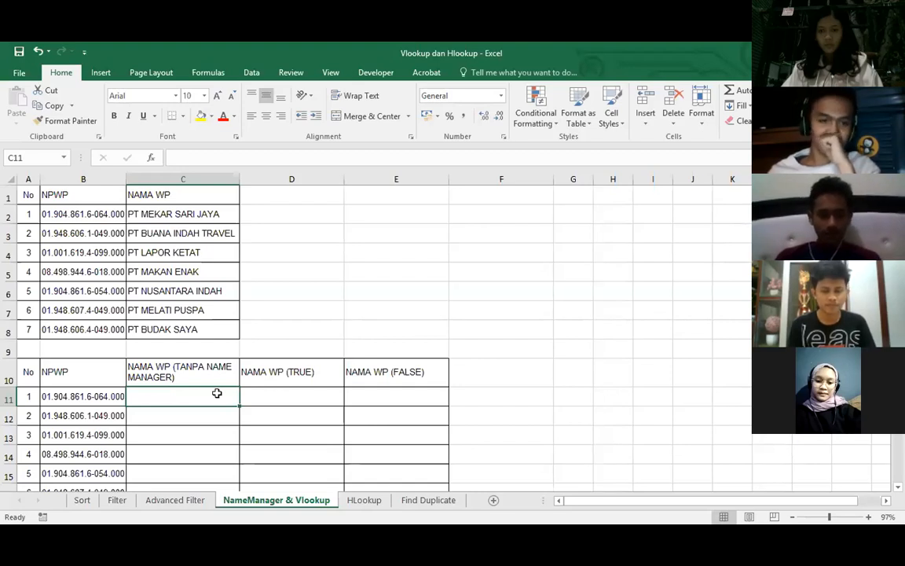
type("=")
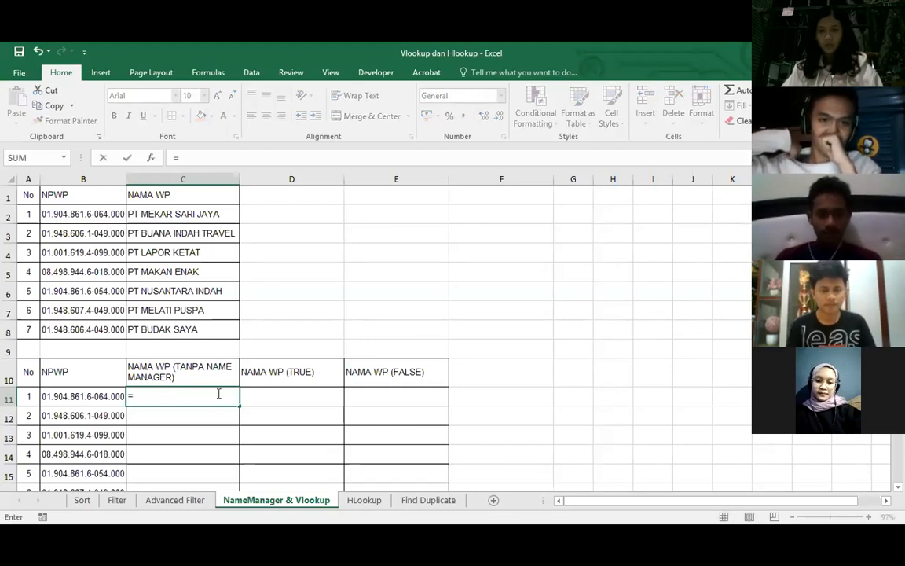
type("Vlookup")
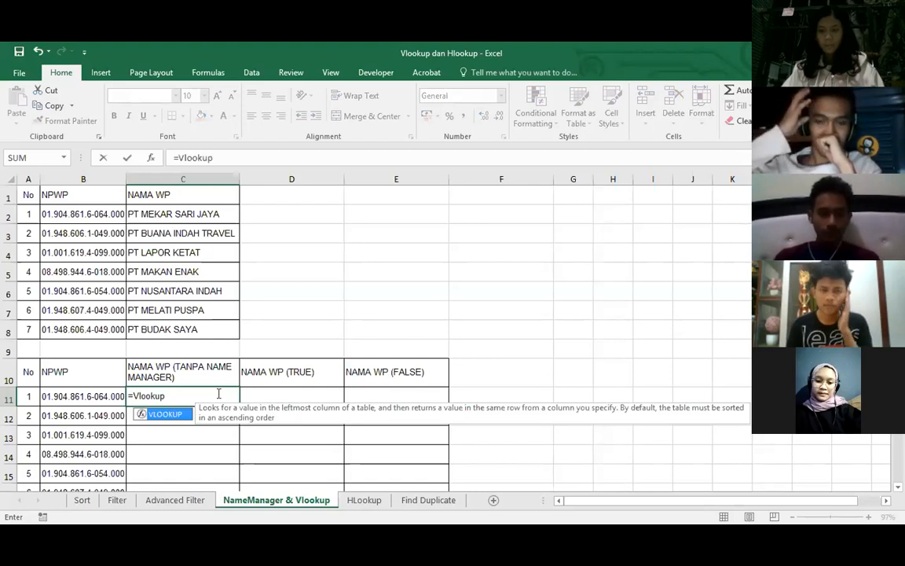
type("(")
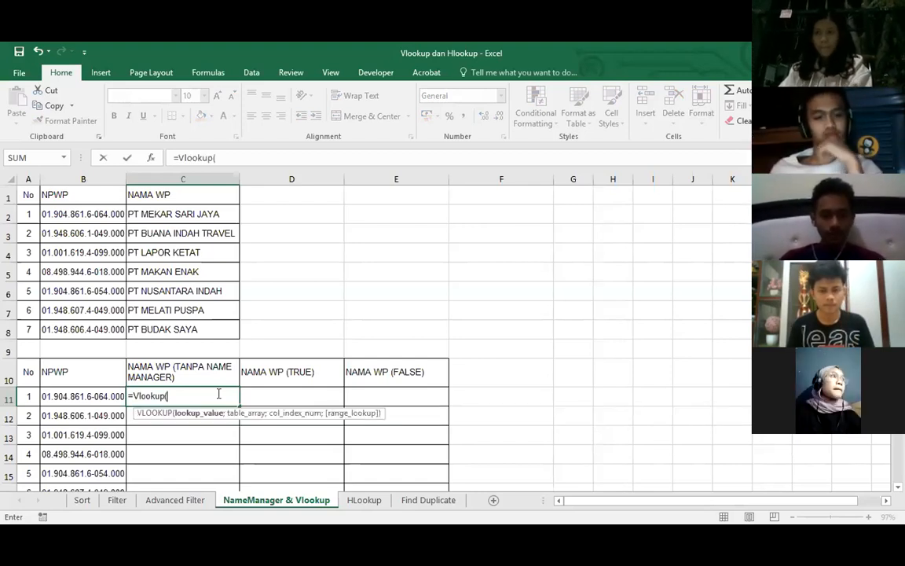
left_click(85, 399)
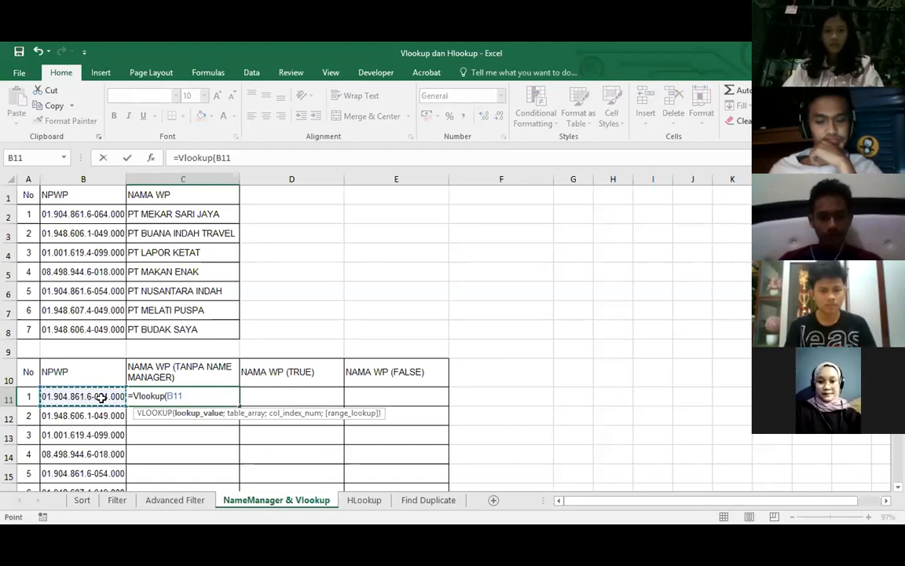
type(";")
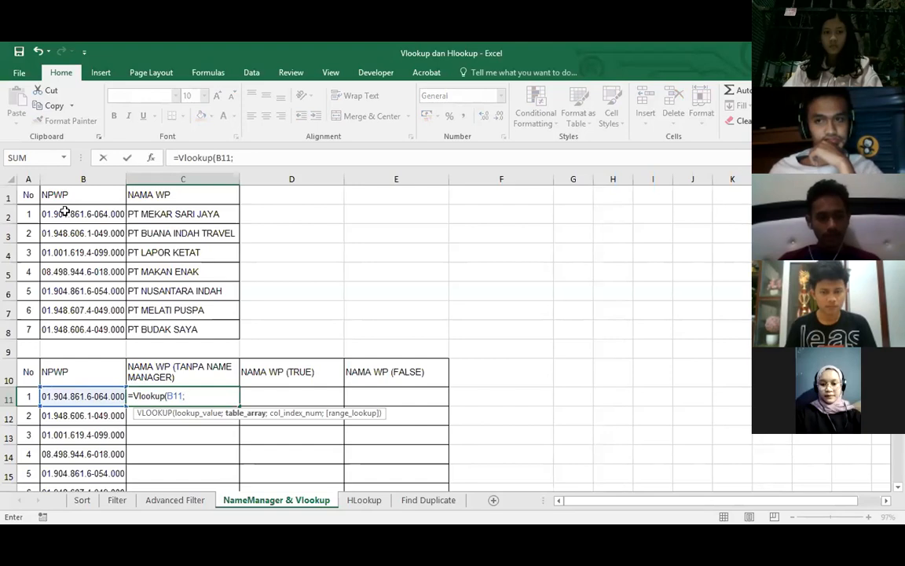
left_click(67, 213)
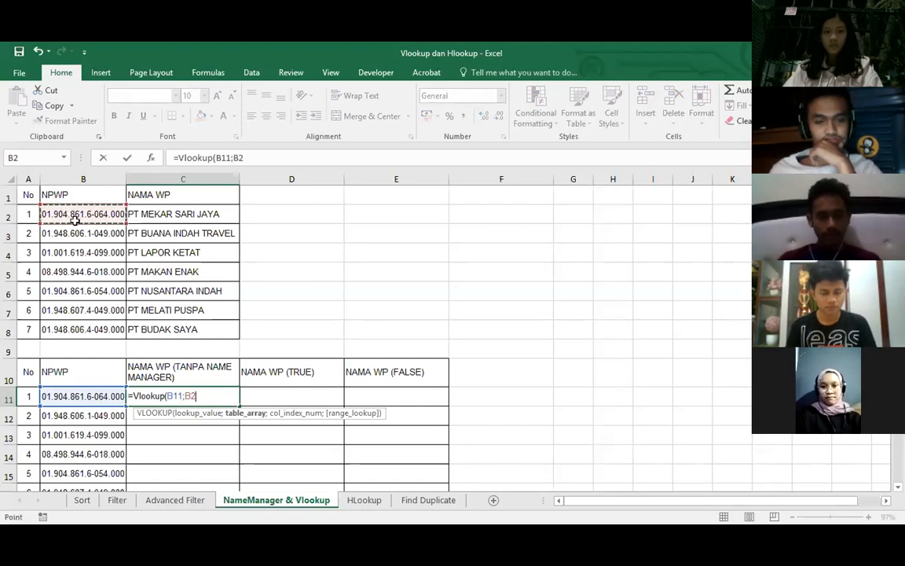
key("ctrl+shift+Right")
key("ctrl+shift+Down")
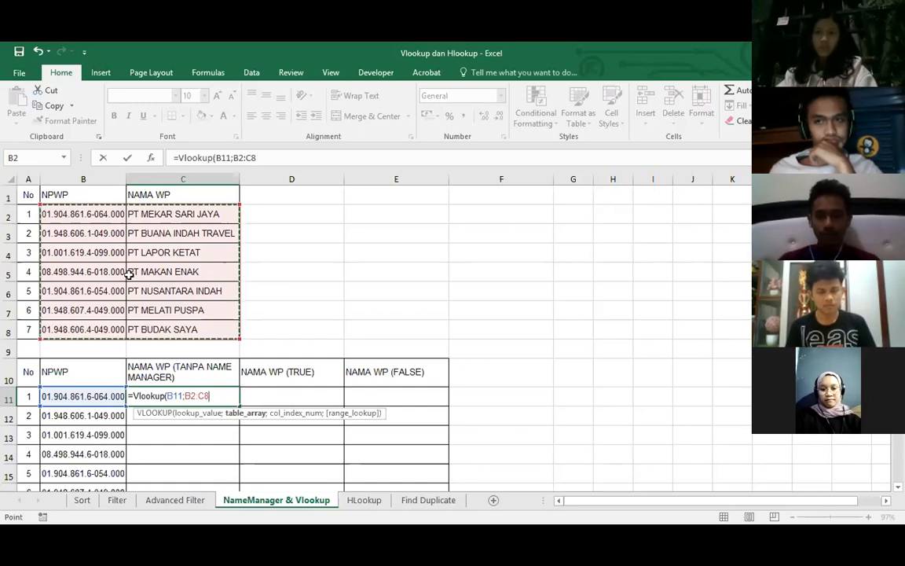
key("F4")
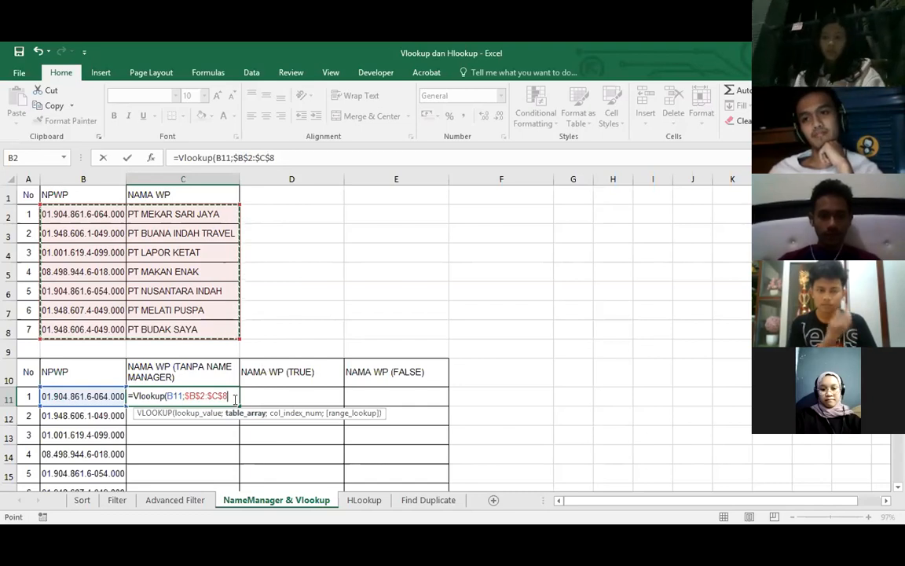
Complete the C11 formula with column index 2 and FALSE for an exact match
type(";")
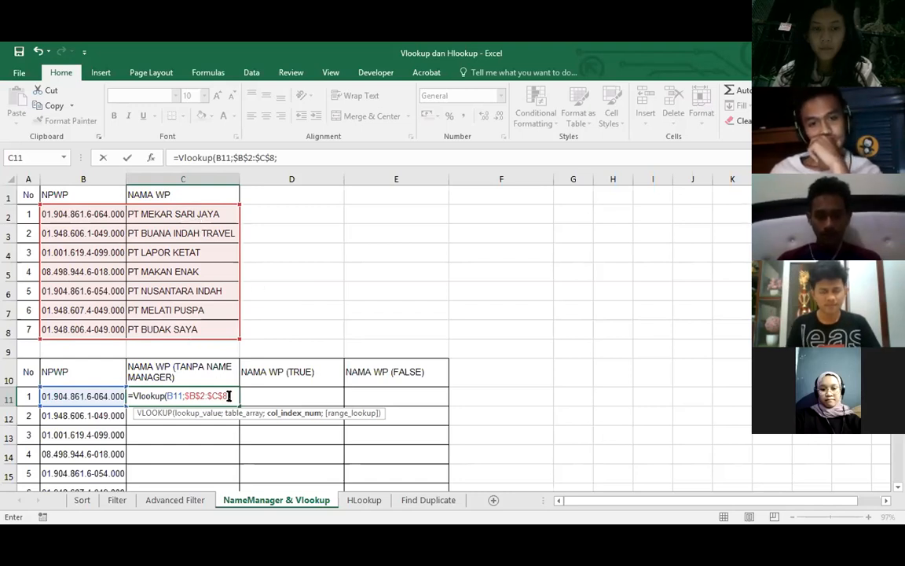
type("2;")
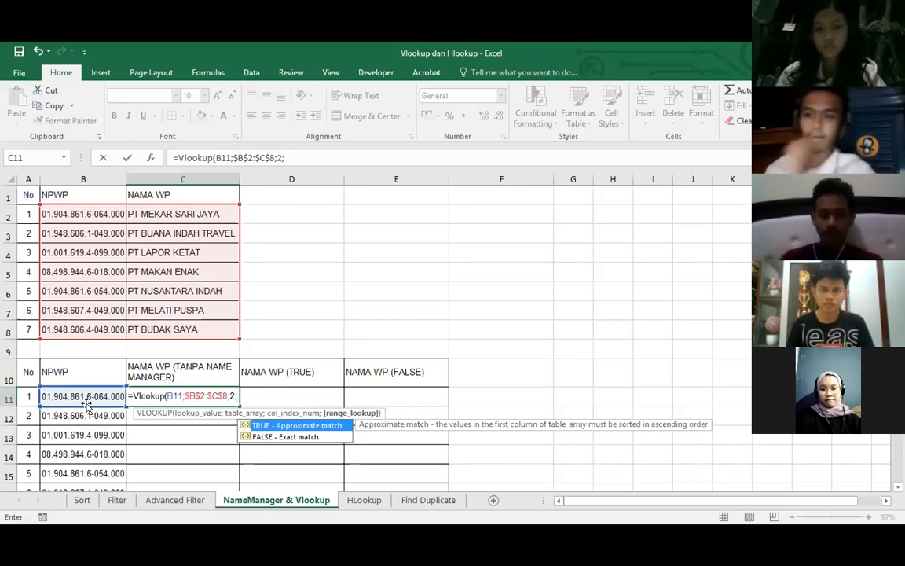
type("FALSE")
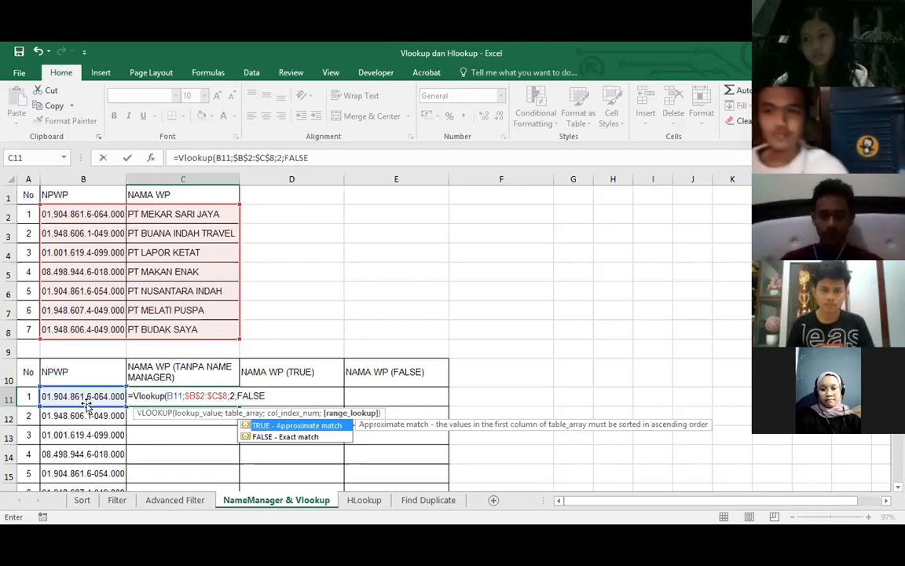
type(")")
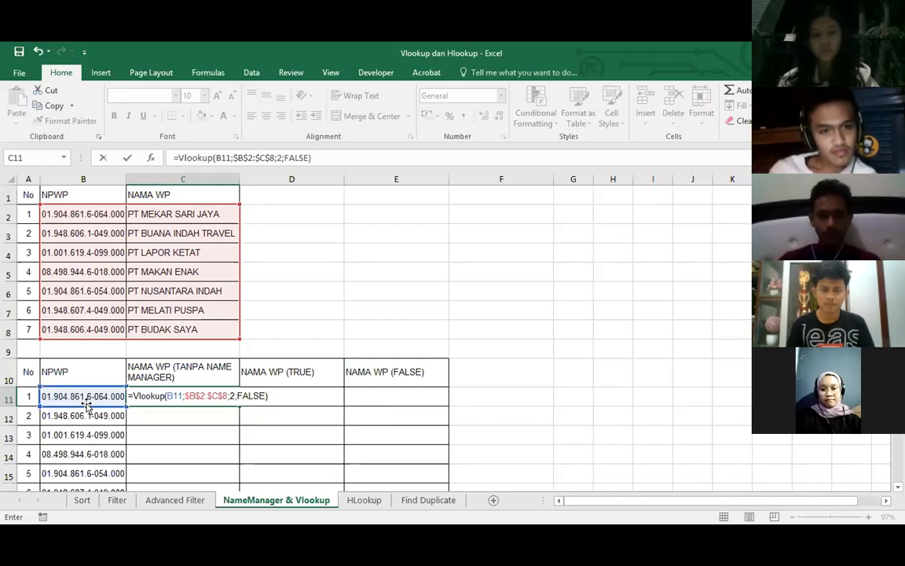
key("ctrl+Return")
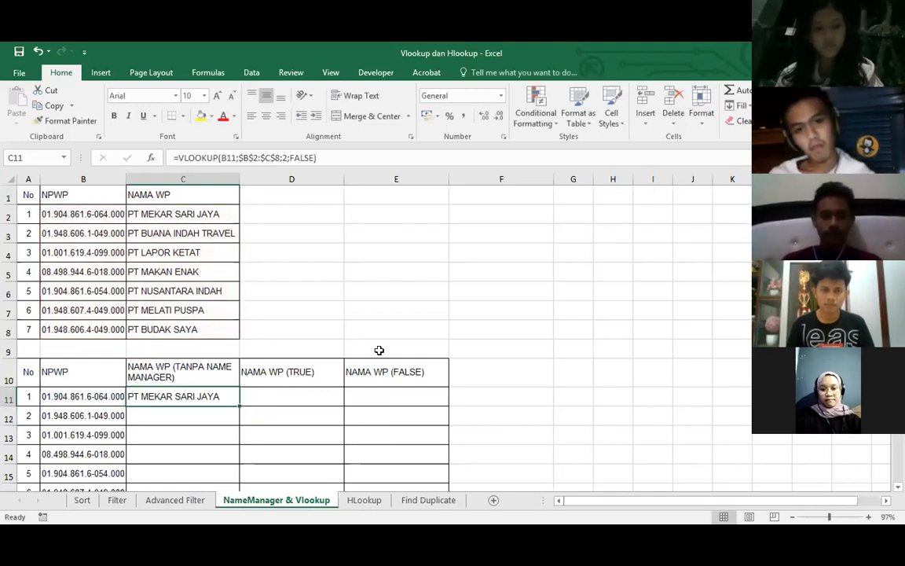
Fill the exact-match VLOOKUP formula from C11 down to C17
scroll(379, 350, "down", 5)
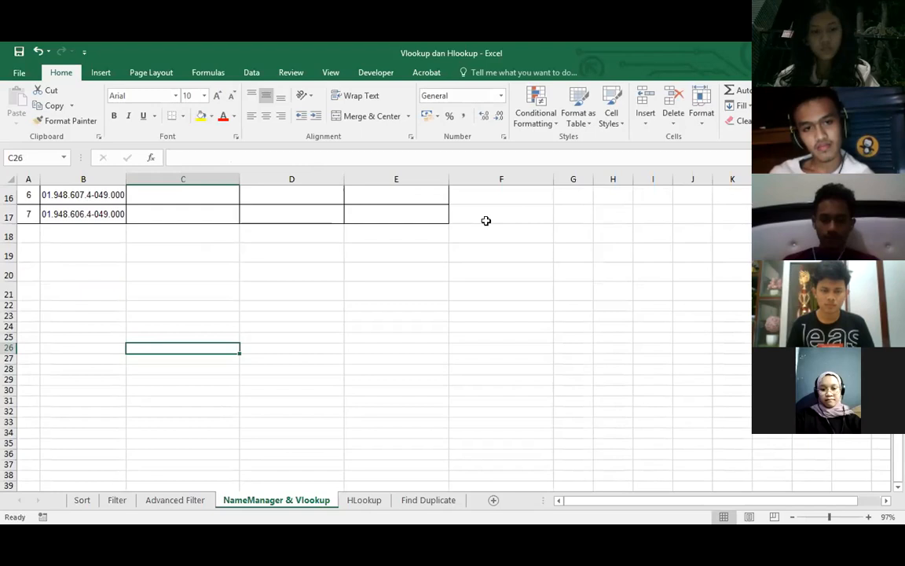
scroll(186, 356, "up", 5)
left_click_drag(236, 406, 234, 459)
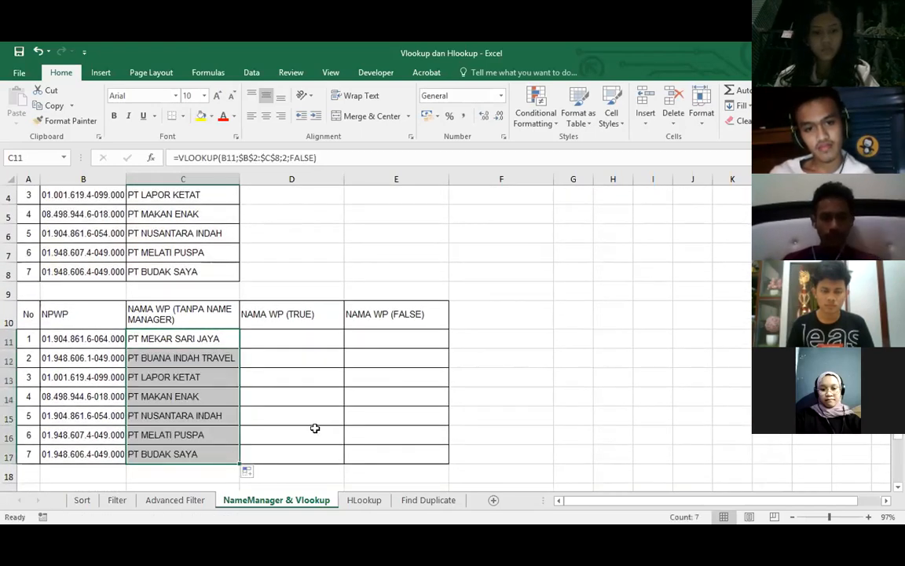
Start a VLOOKUP formula in D11 under NAMA WP (TRUE), using B11 as the lookup value and $B$2:$C$8 as the table array
left_click(298, 338)
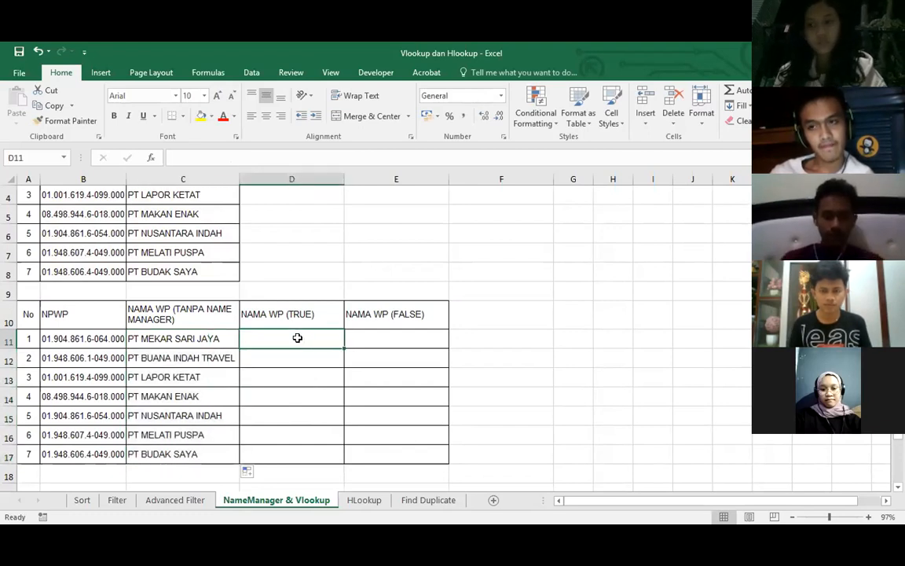
type("=")
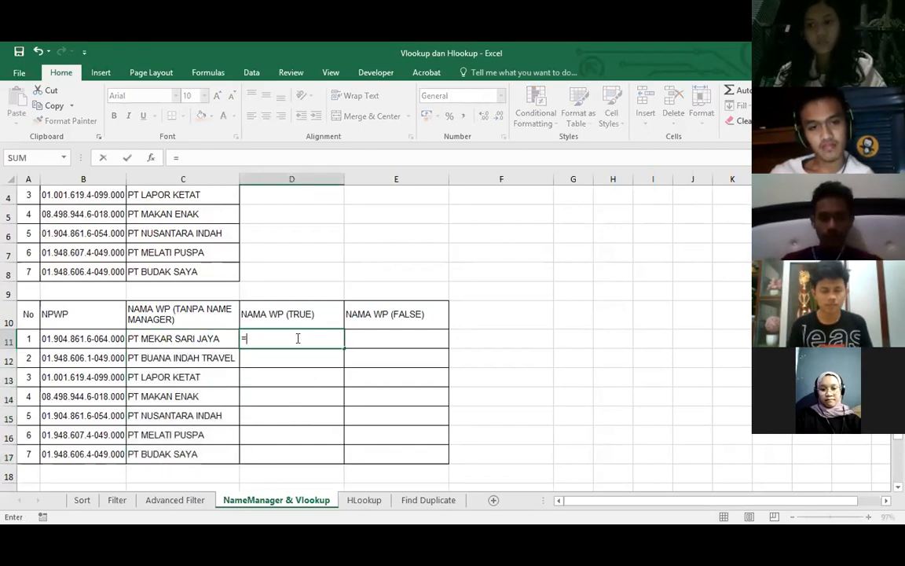
type("Vlooku")
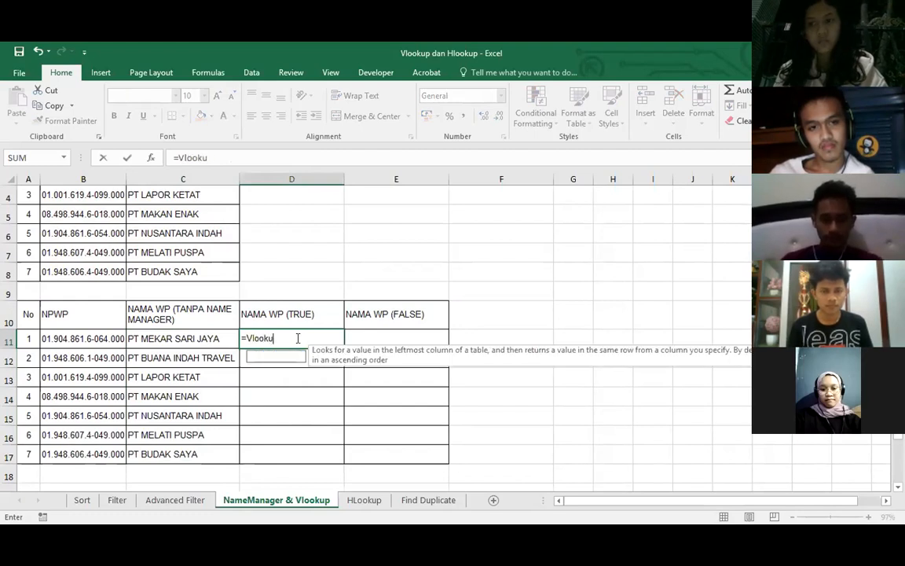
type("p(")
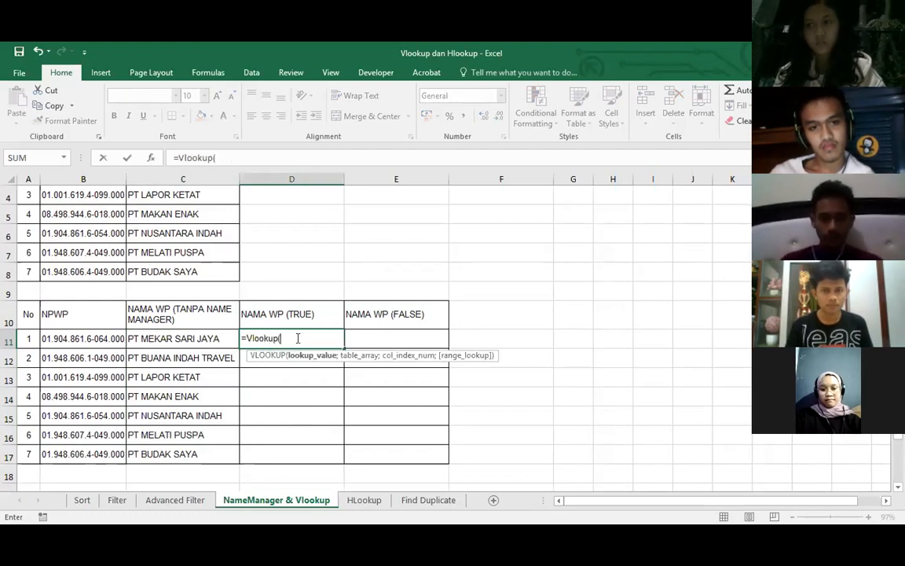
key("Left")
key("Left")
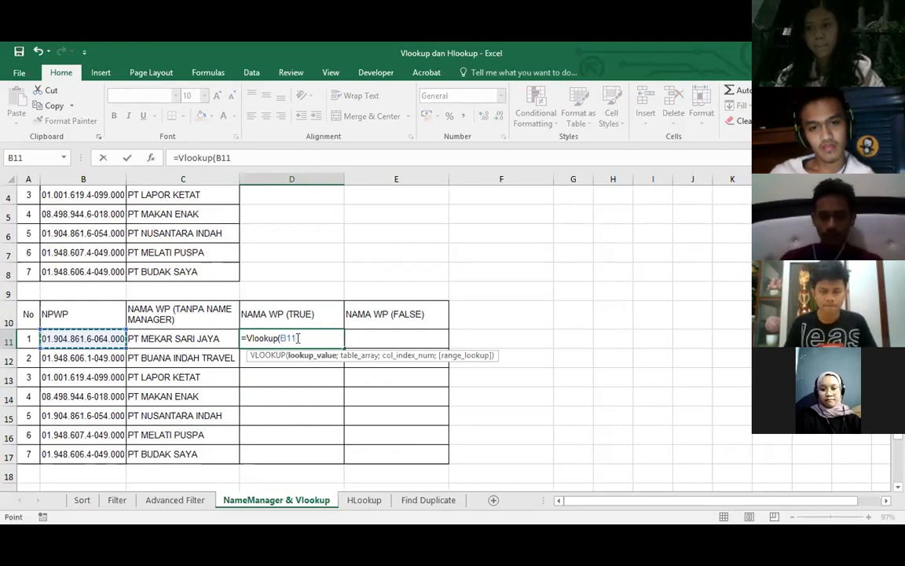
type(";")
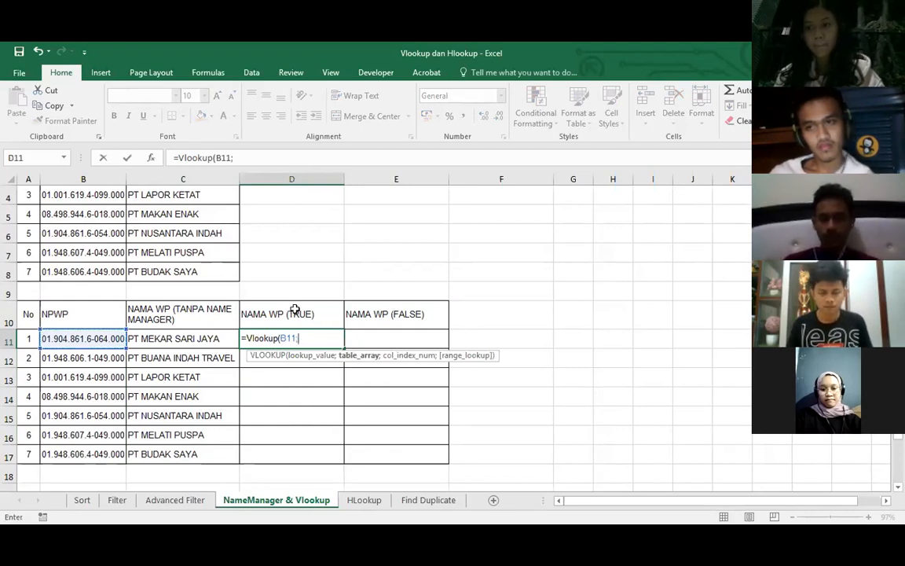
scroll(294, 309, "up", 3)
left_click(61, 214)
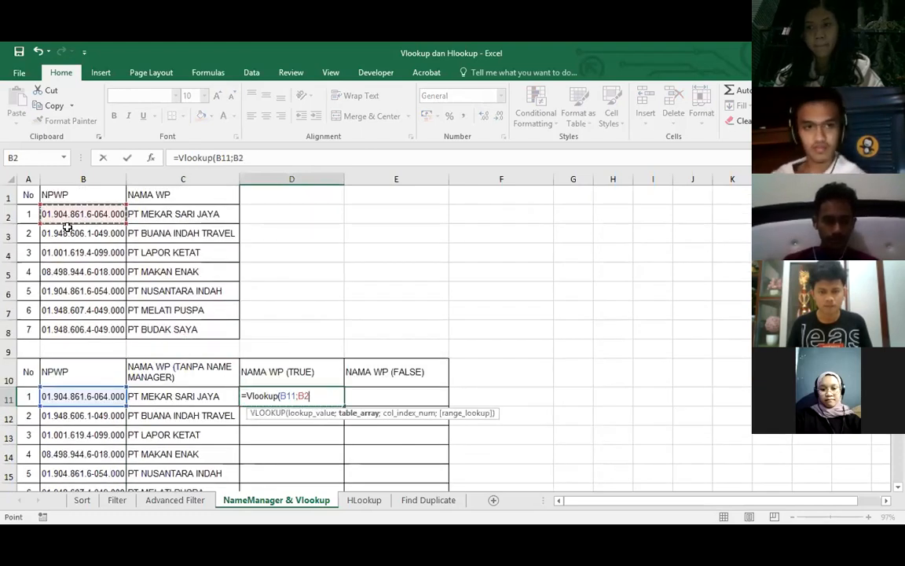
left_click_drag(67, 227, 180, 322)
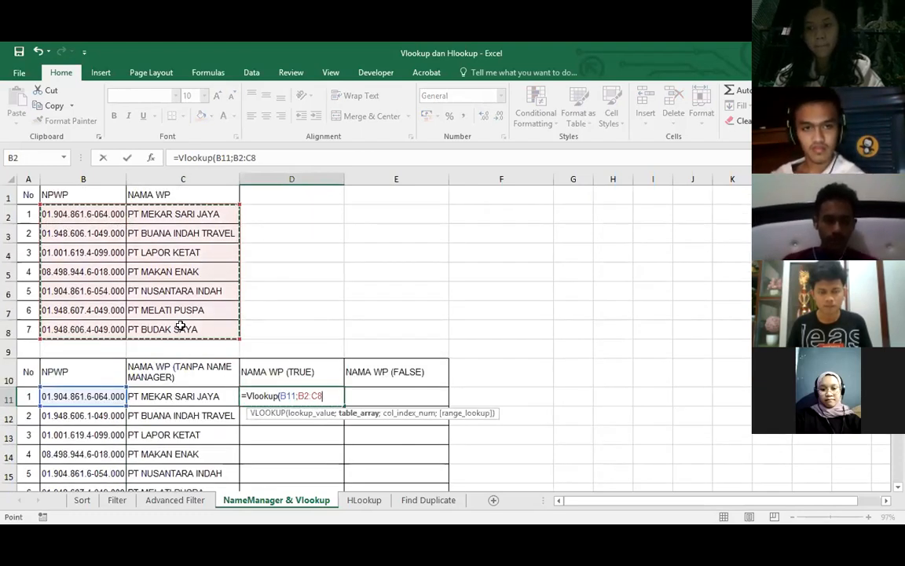
key("F4")
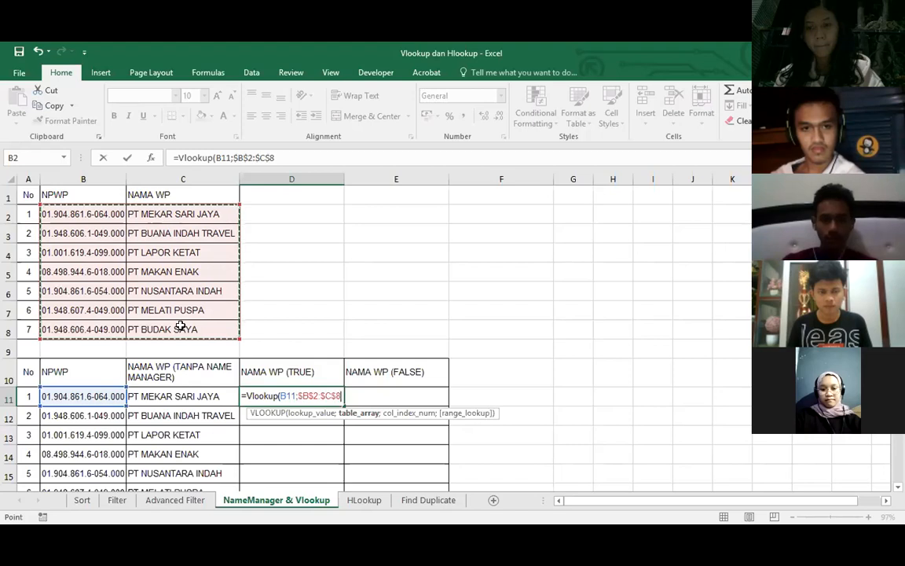
Complete the D11 formula with column index 2 and TRUE for an approximate match
type(";2")
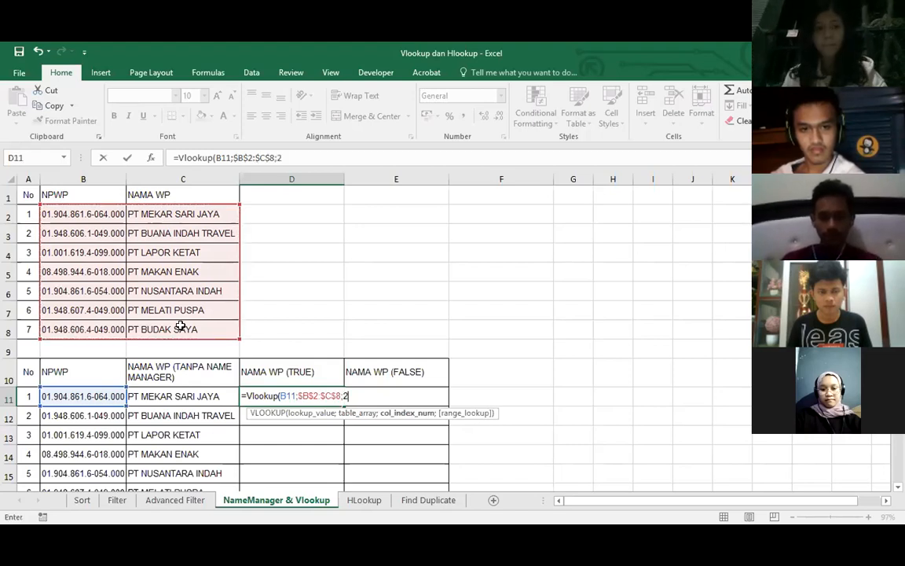
type(";TRUE")
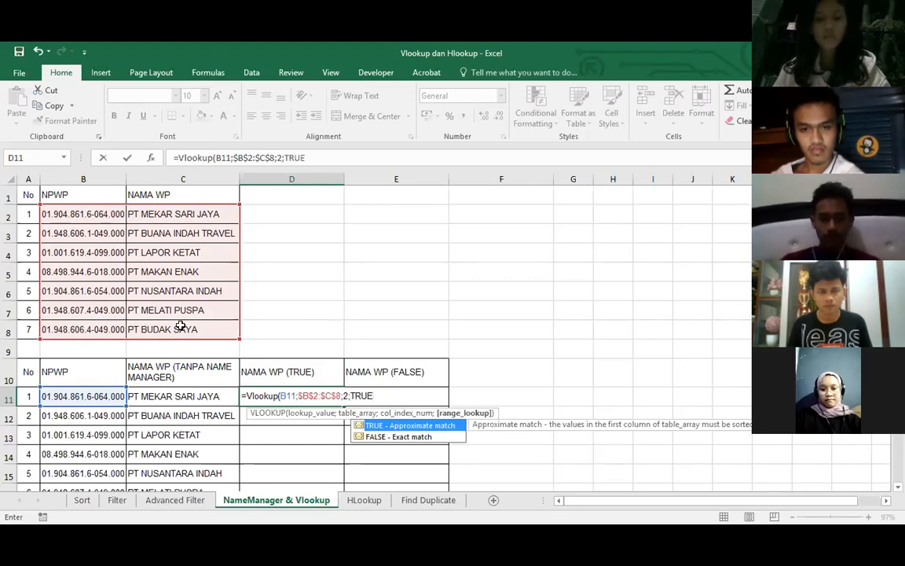
type(")")
key("Return")
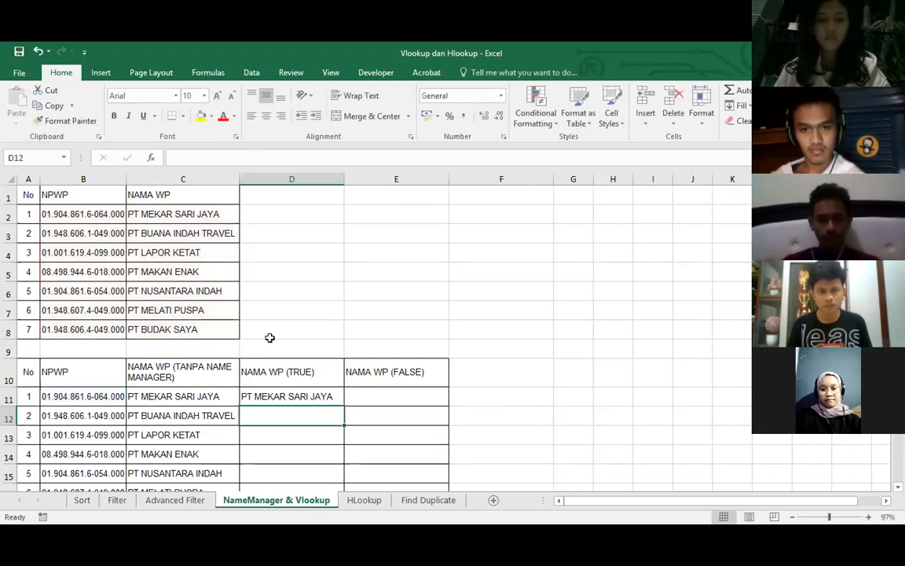
Fill the approximate-match VLOOKUP formula from D11 down to D17
left_click(296, 397)
left_click_drag(341, 404, 331, 466)
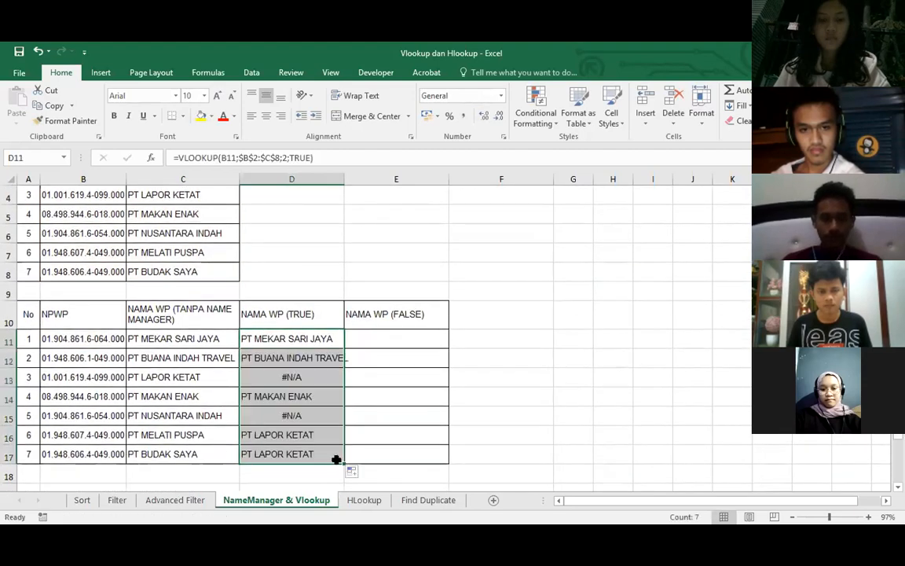
left_click(334, 351)
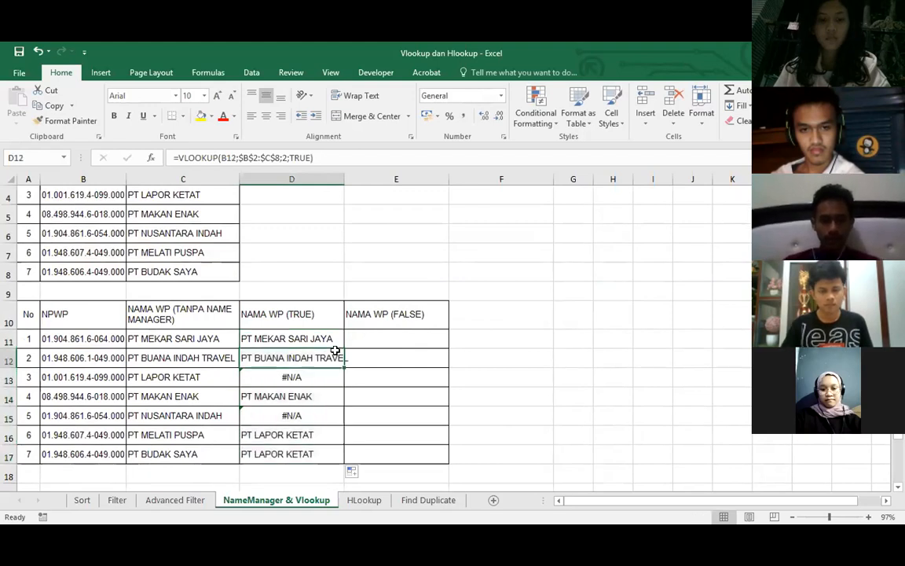
AutoFit the NAMA WP (TRUE) column D to the width of the company name in D12
key("alt+o")
key("c")
key("a")
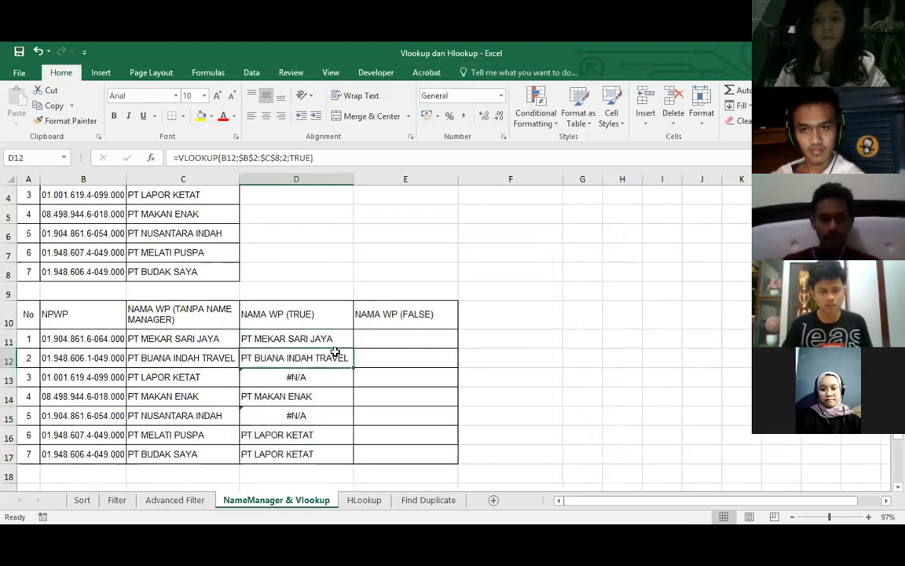
Examine the approximate-match VLOOKUP formulas in D13 and D15 under NAMA WP (TRUE)
left_click(317, 376)
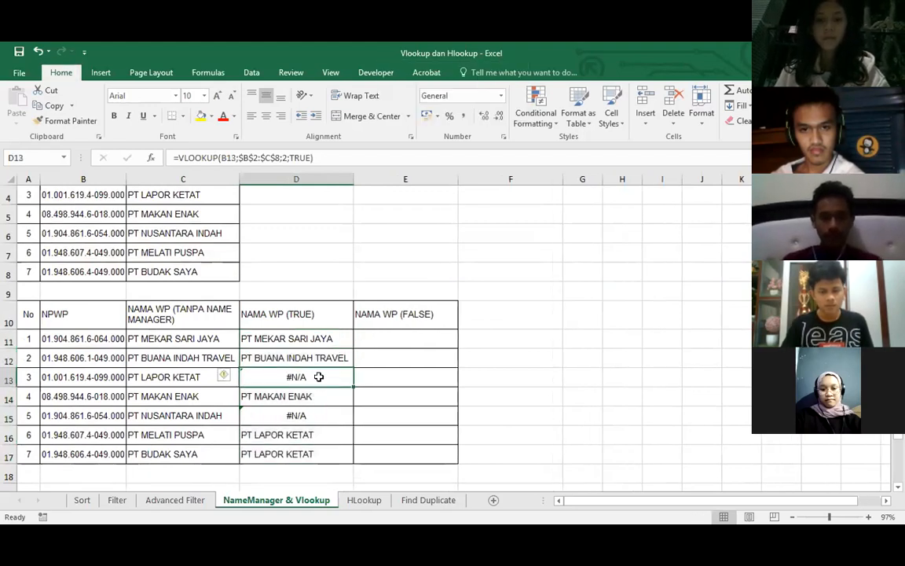
left_click(299, 414)
left_click(303, 383)
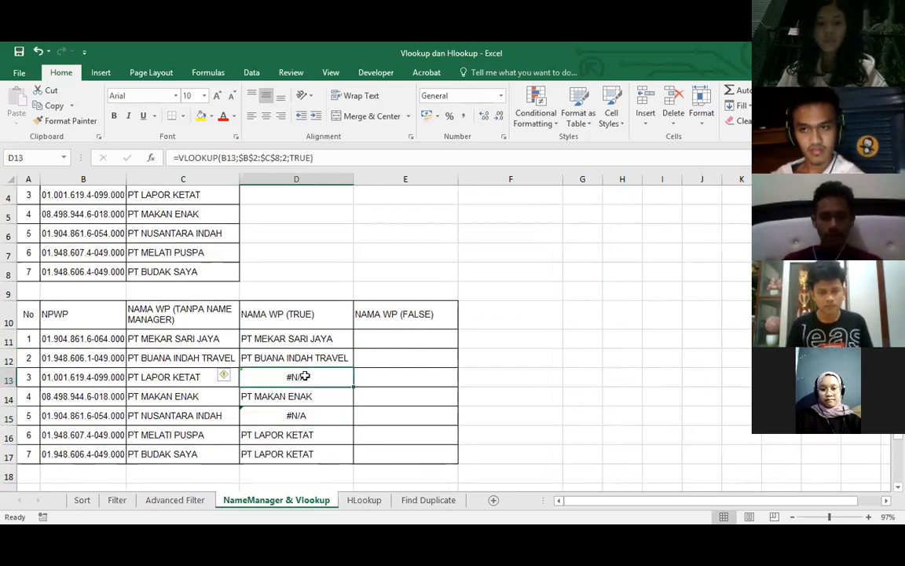
left_click(296, 414)
left_click(302, 380)
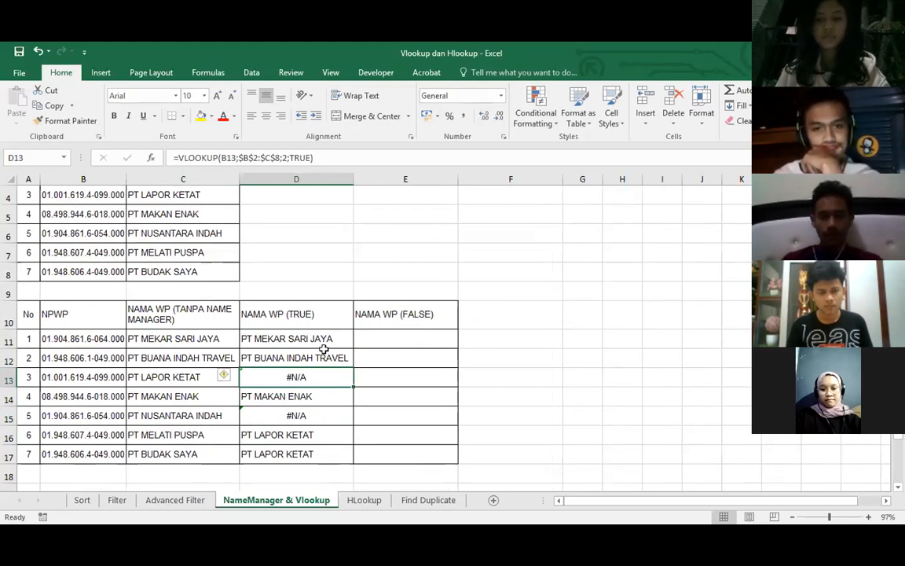
left_click(293, 415)
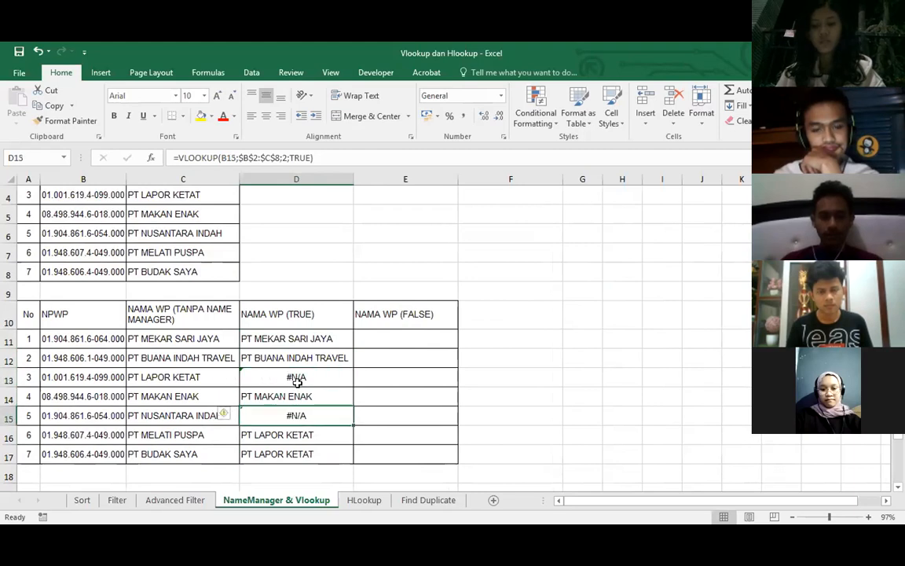
Start a VLOOKUP formula in E11 under NAMA WP (FALSE), using B11 as the lookup value and $B$2:$C$8 as the table array
left_click(388, 336)
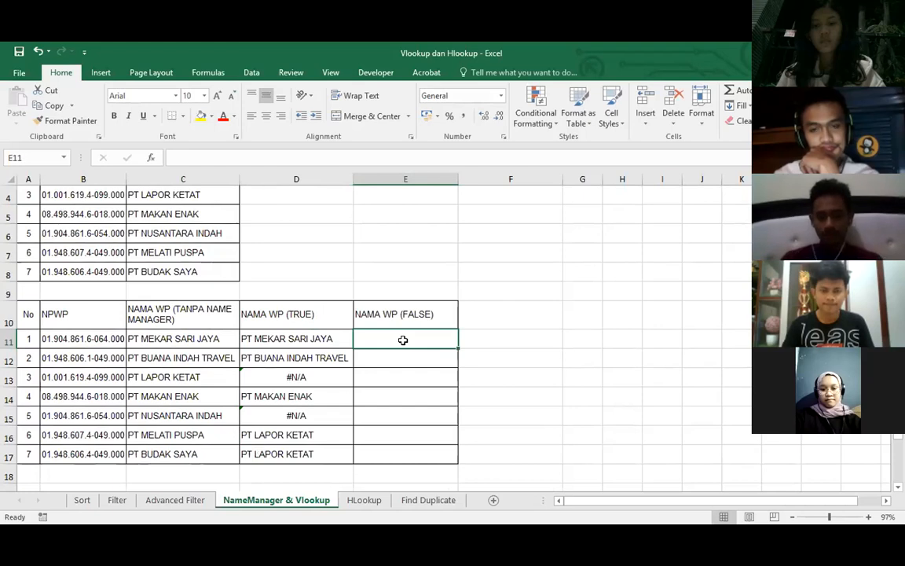
type("=")
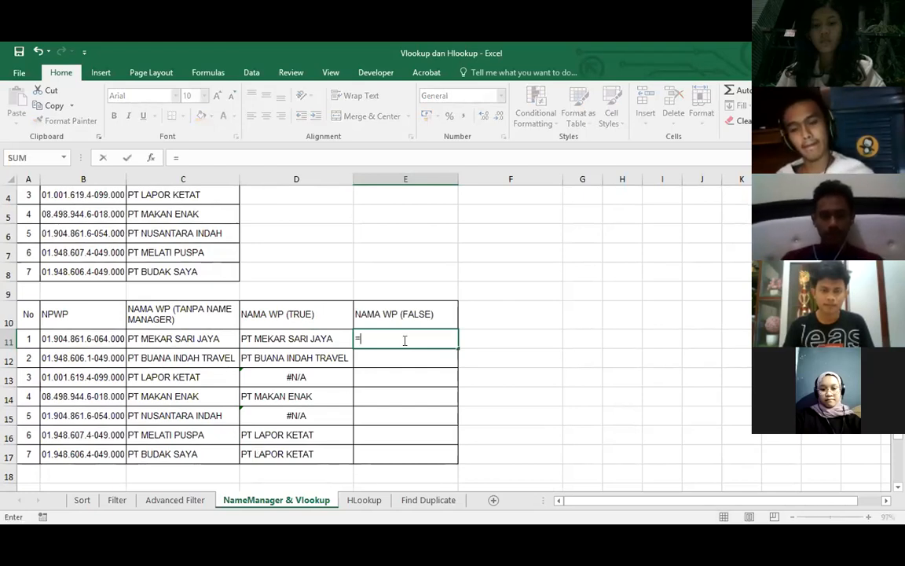
type("Vlookup")
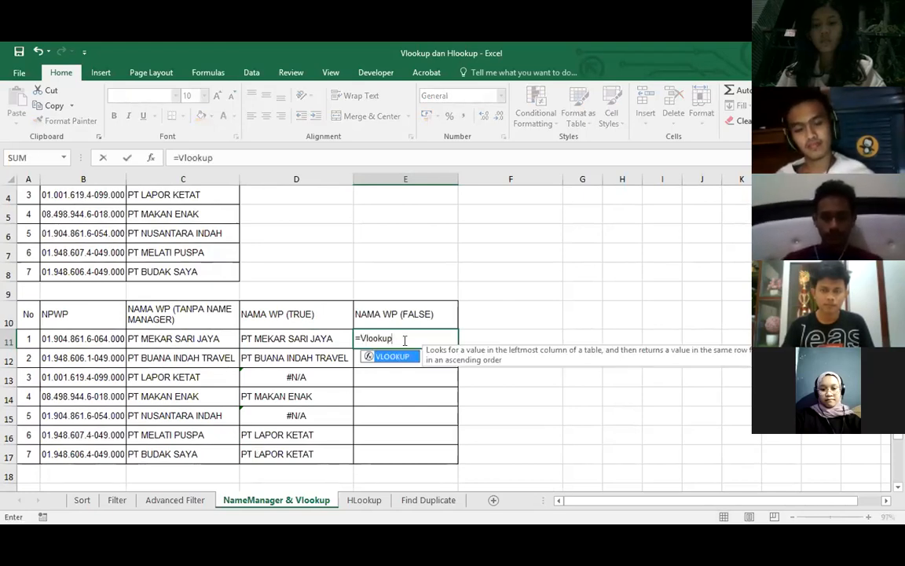
type("(")
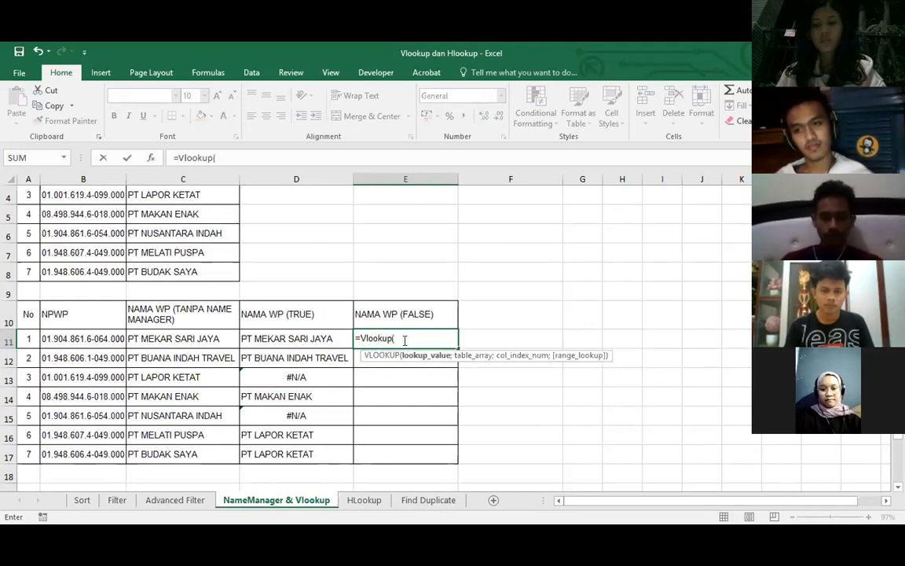
left_click(102, 339)
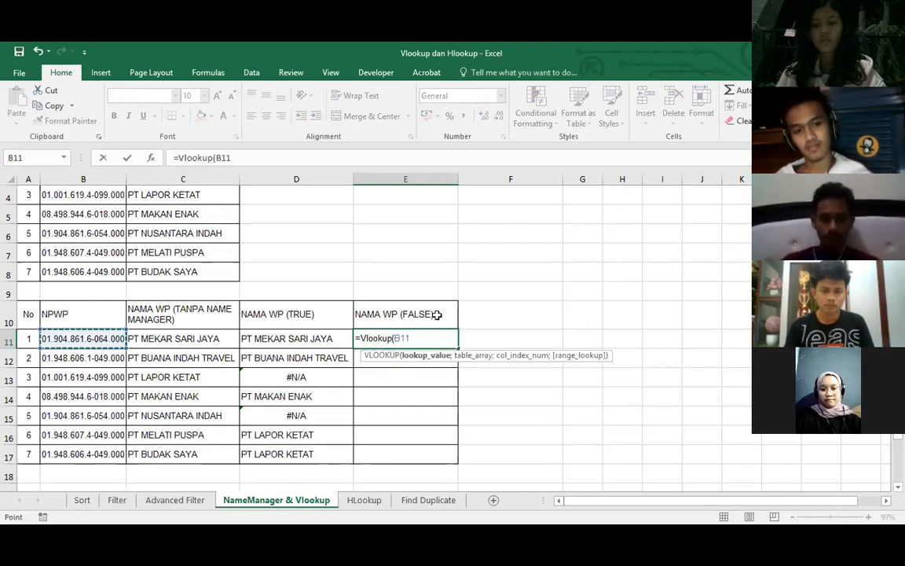
type(";")
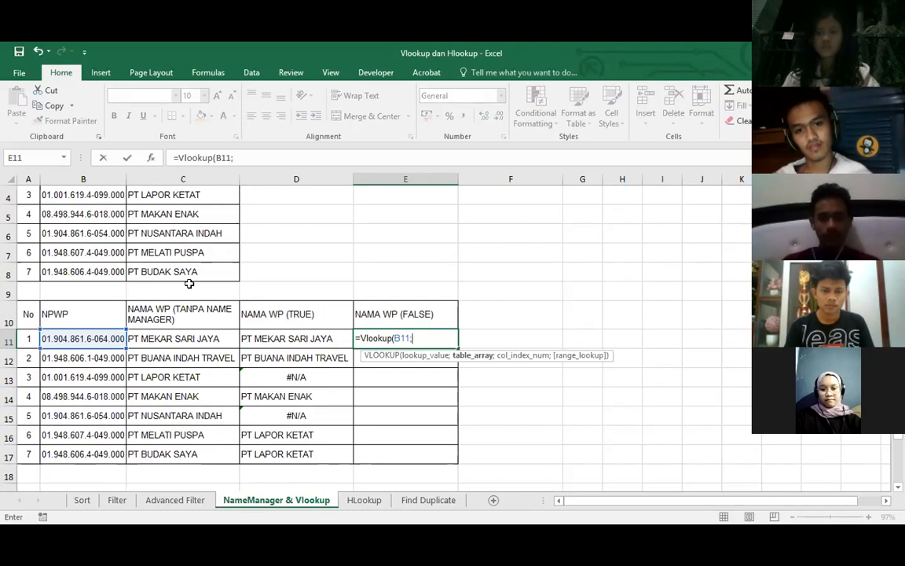
scroll(125, 226, "up", 1)
left_click_drag(111, 224, 228, 330)
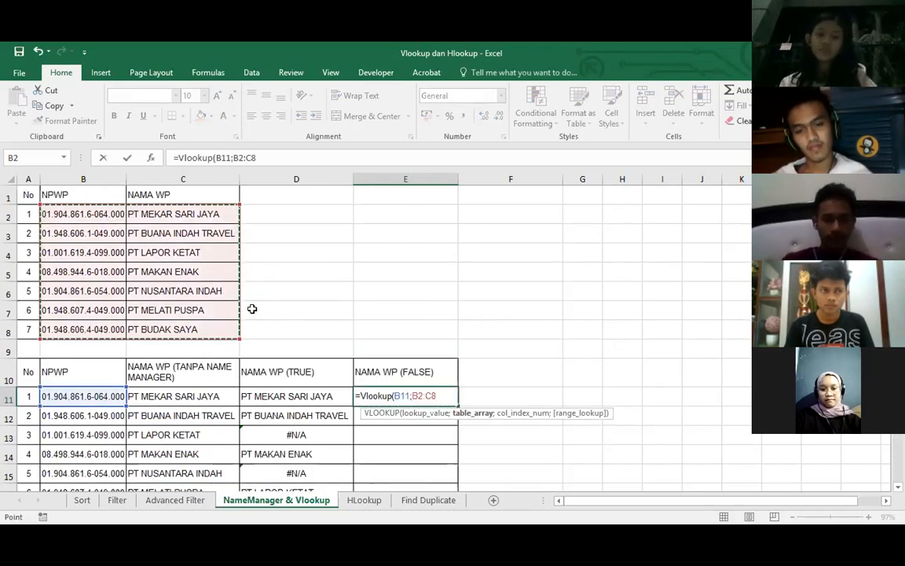
key("F4")
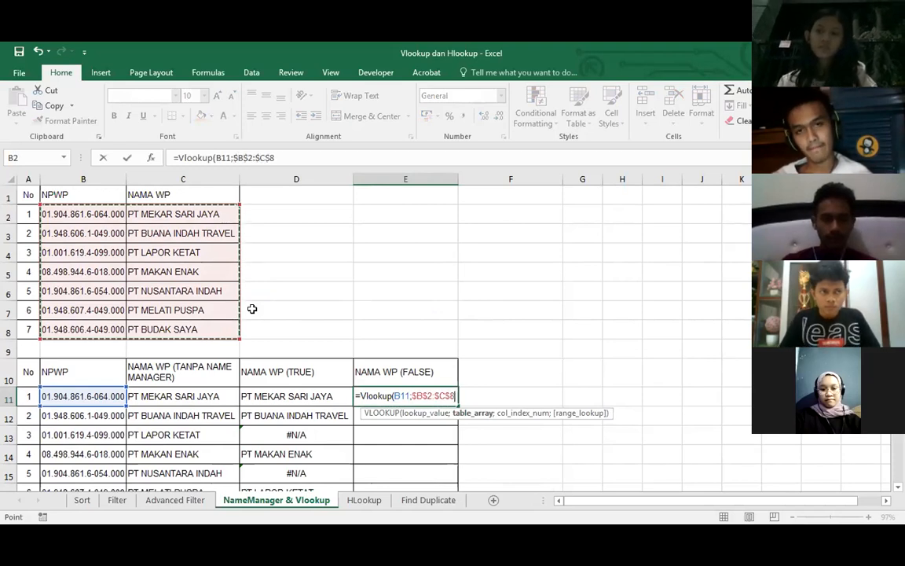
Complete the E11 formula with column index 2 and FALSE for an exact match
type(";2")
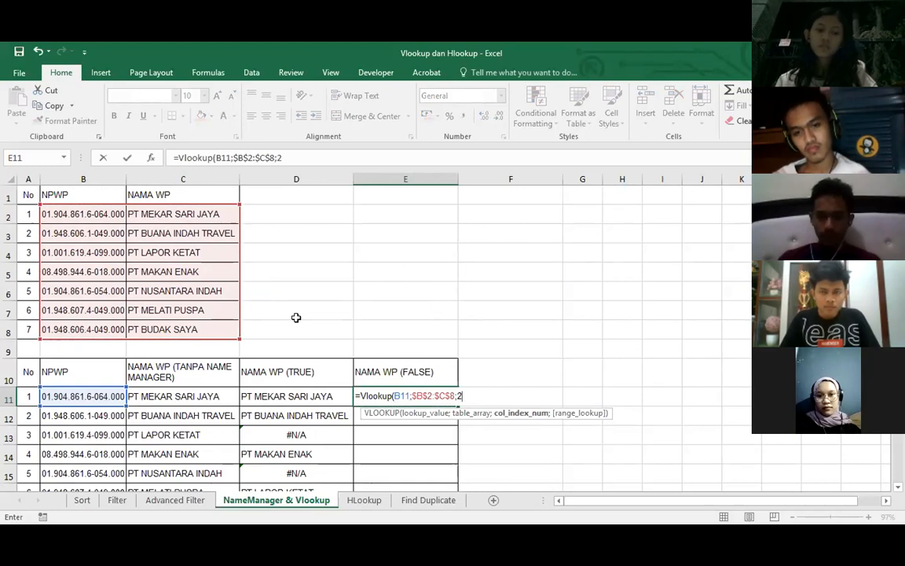
type(";FALSE")
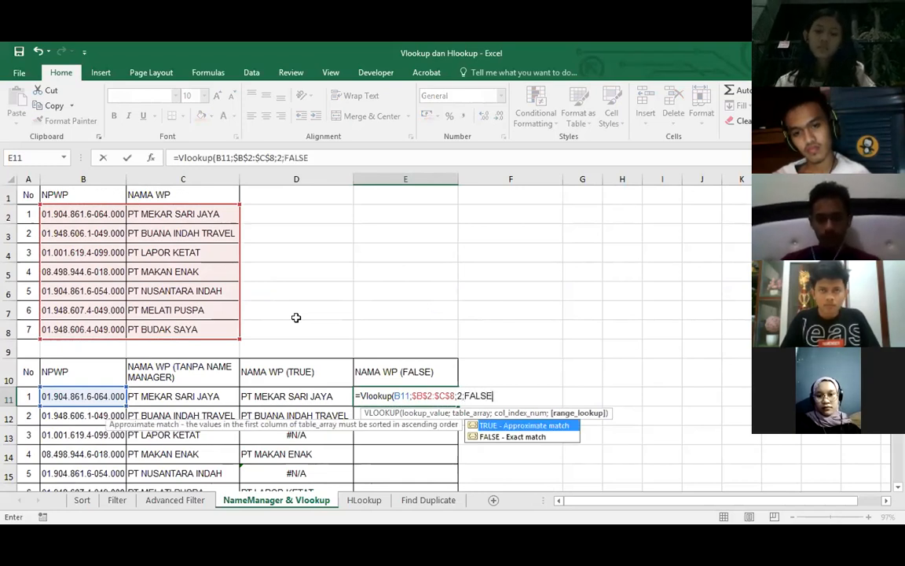
type(")")
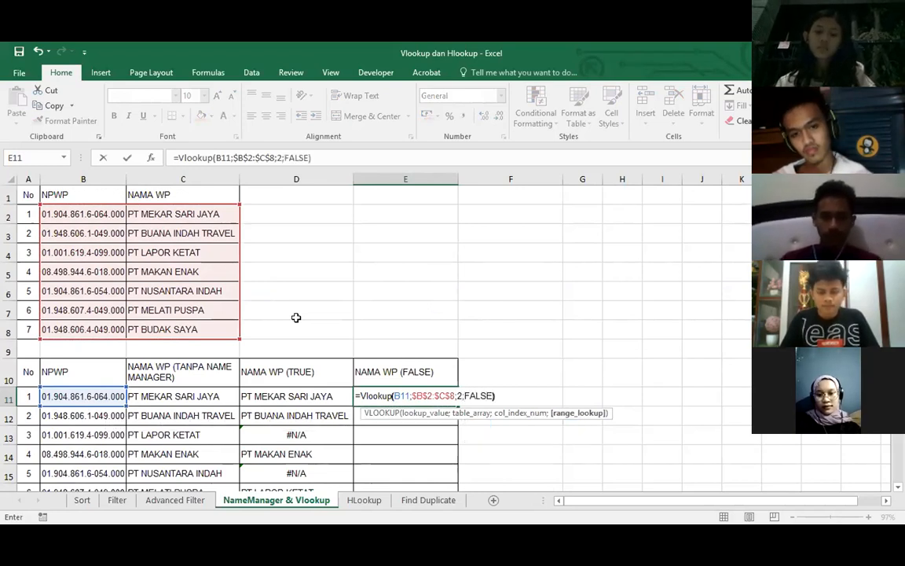
key("Return")
Fill the exact-match VLOOKUP formula from E11 down to E17
left_click(452, 396)
mouse_move(458, 405)
left_mouse_down()
mouse_move(454, 521)
mouse_move(447, 420)
left_mouse_up()
left_click(475, 418)
AutoFit the NAMA WP (FALSE) column E to the width of the company name in E12
left_click(430, 318)
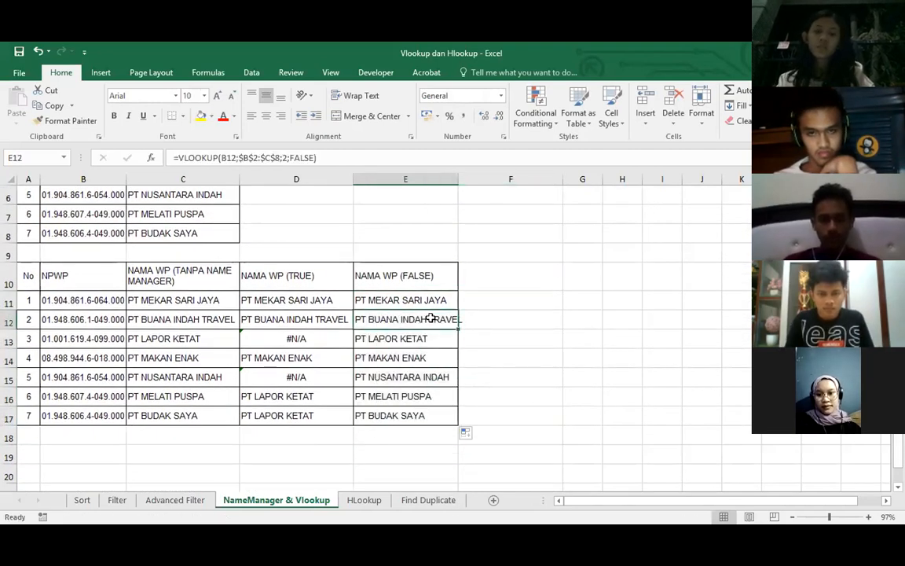
key("alt+o")
key("c")
key("a")
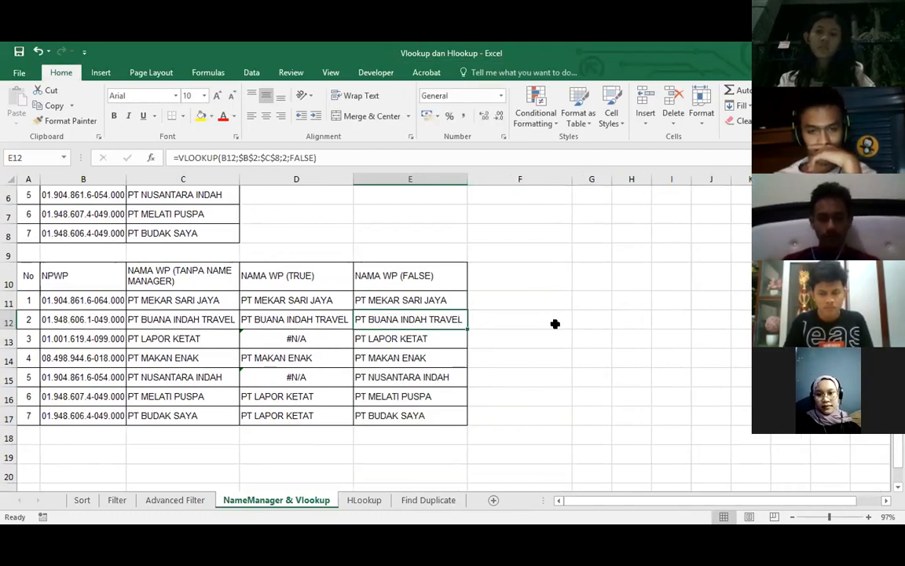
left_click(555, 323)
Review the FALSE range lookup argument in the E11 formula without changing it
left_click(442, 301)
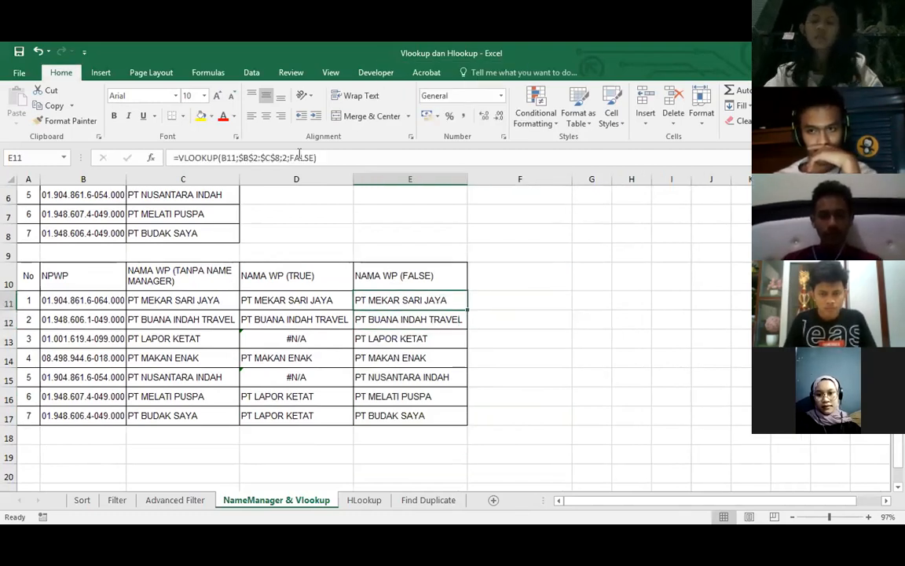
left_click_drag(286, 158, 312, 158)
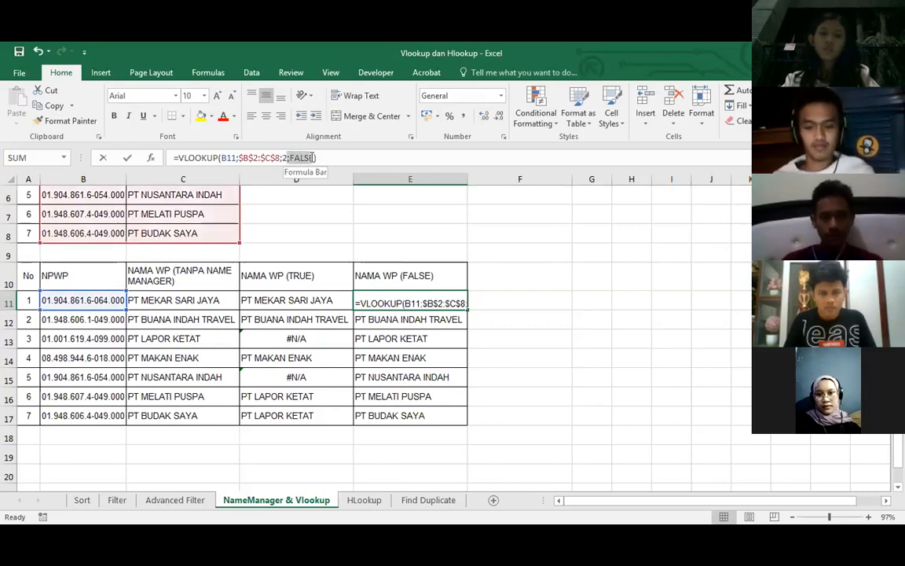
left_click(316, 158)
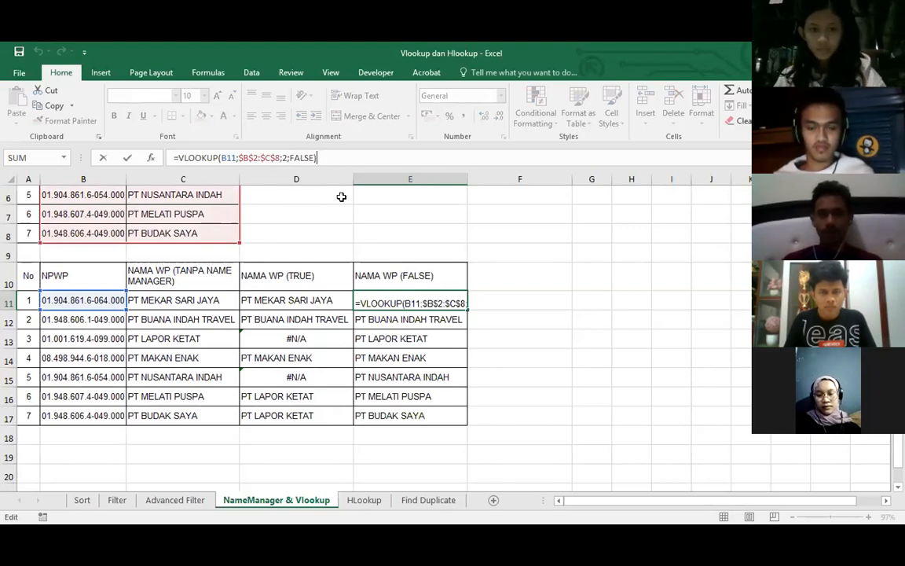
left_click(314, 158)
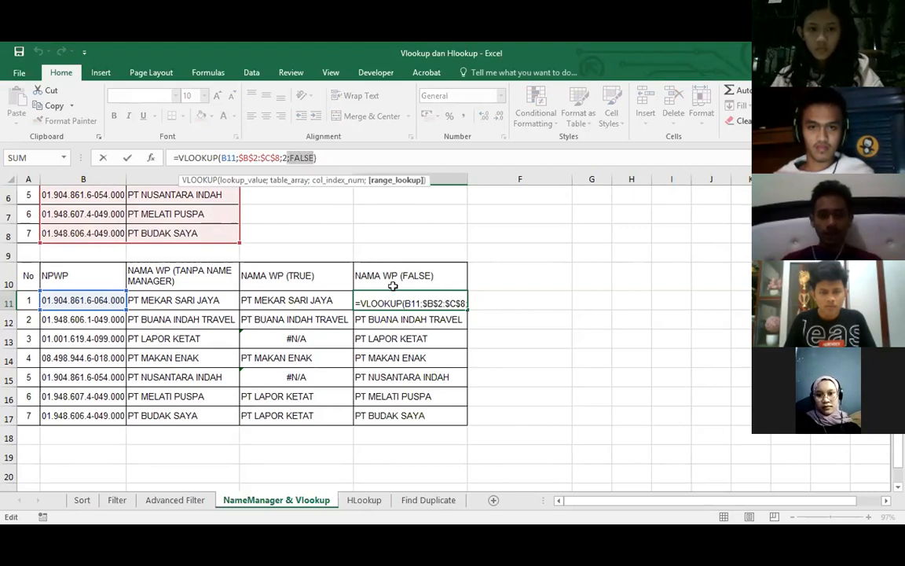
left_click(476, 303)
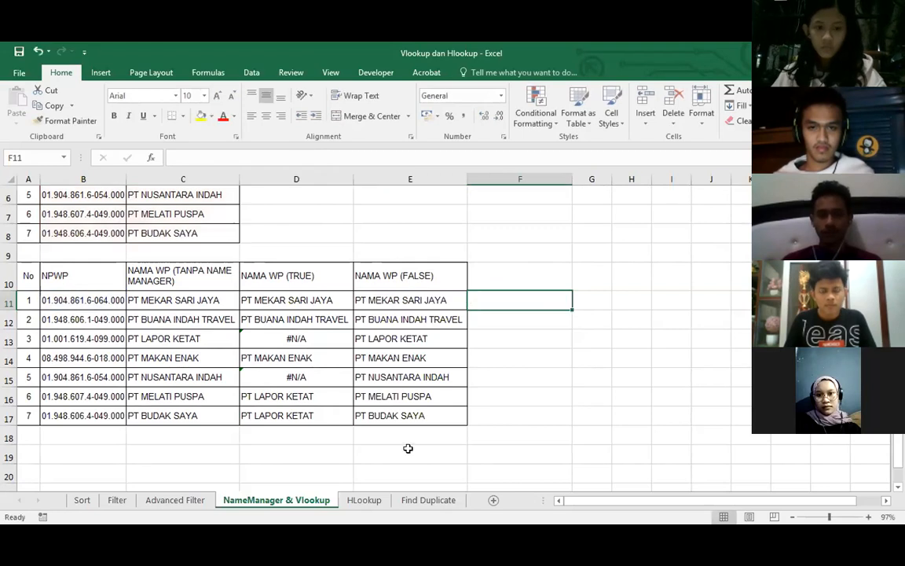
Switch to the HLookup sheet and select the horizontal NPWP and NAMA WP source data in B2:H3
left_click(364, 500)
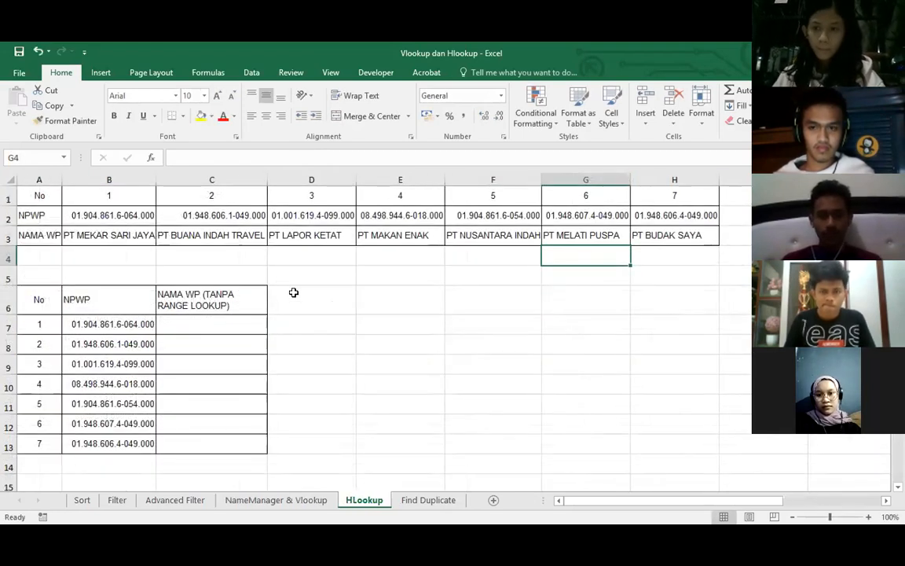
left_click(293, 292)
left_click_drag(122, 217, 220, 235)
left_click_drag(552, 224, 687, 234)
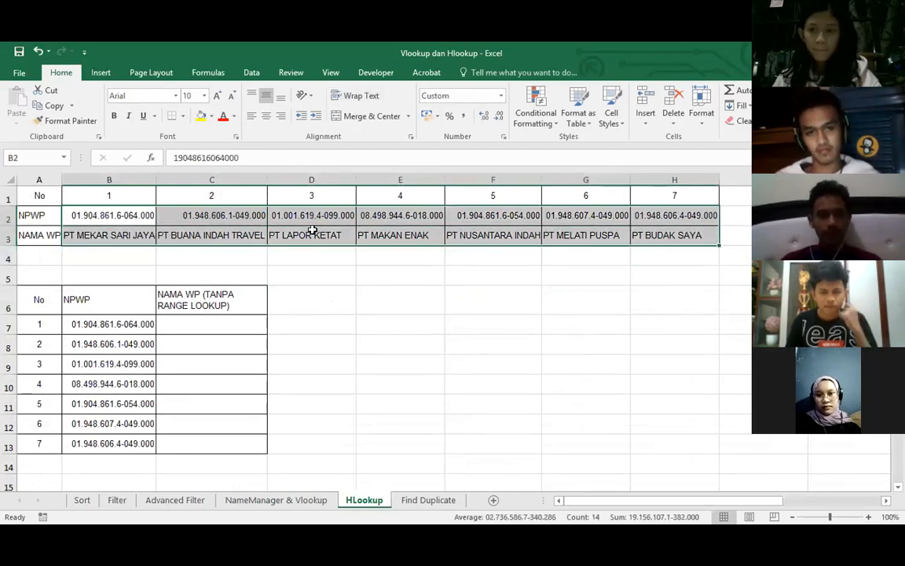
Start an HLOOKUP formula in C7, using B7 as the lookup value and $B$2:$H$3 as the table array
left_click(202, 326)
type("=")
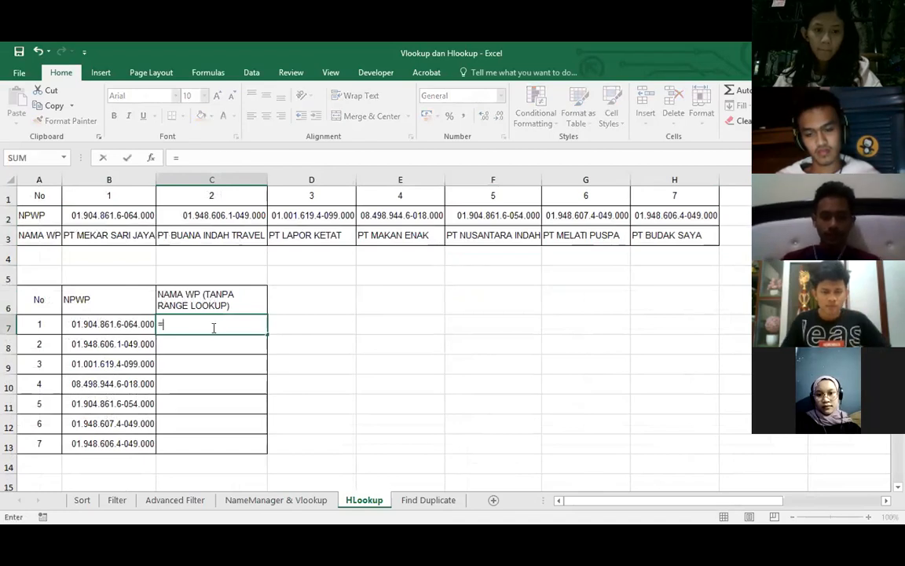
type("Hlookup")
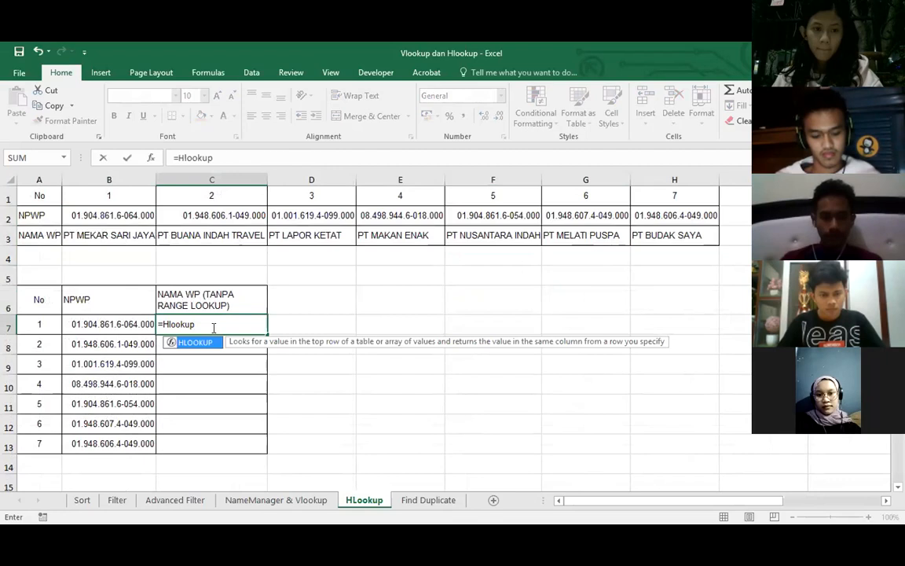
type("(")
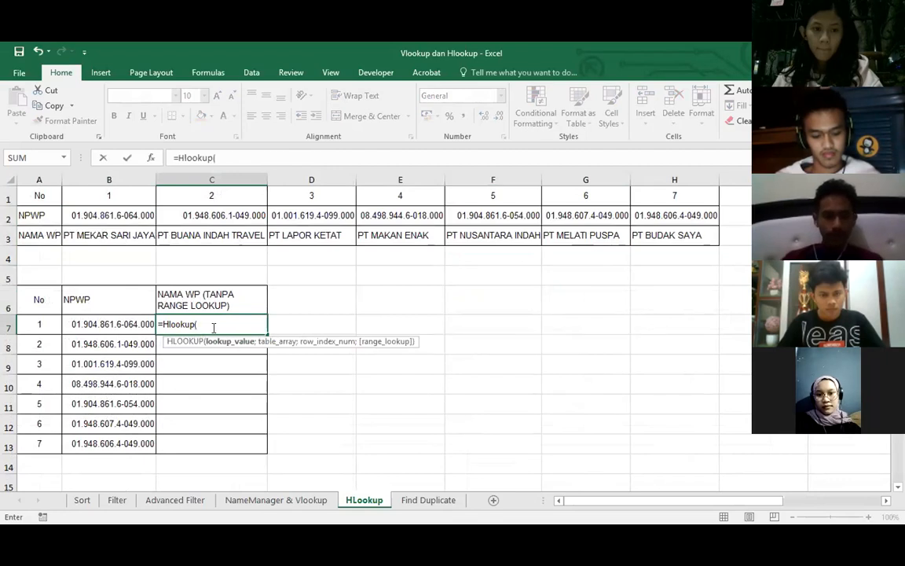
left_click(127, 323)
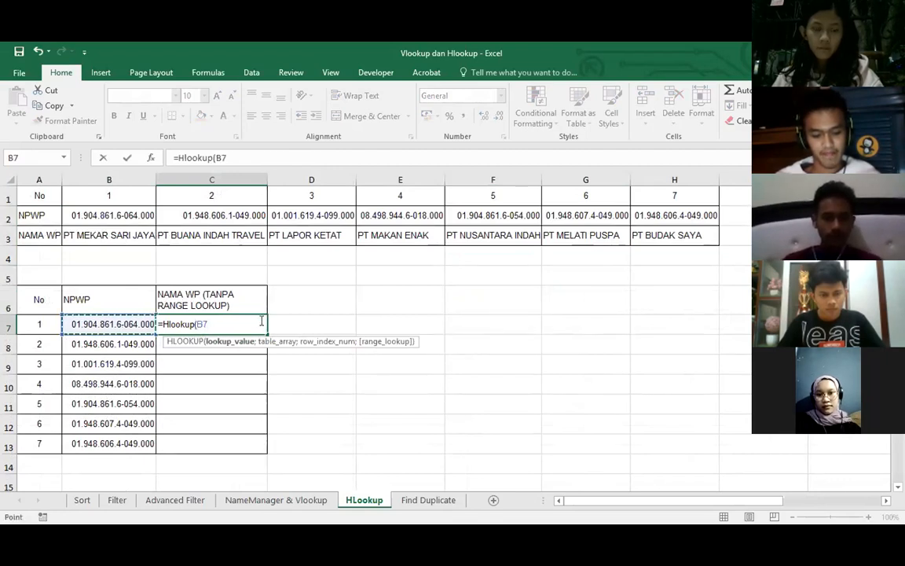
type(";")
left_click(94, 214)
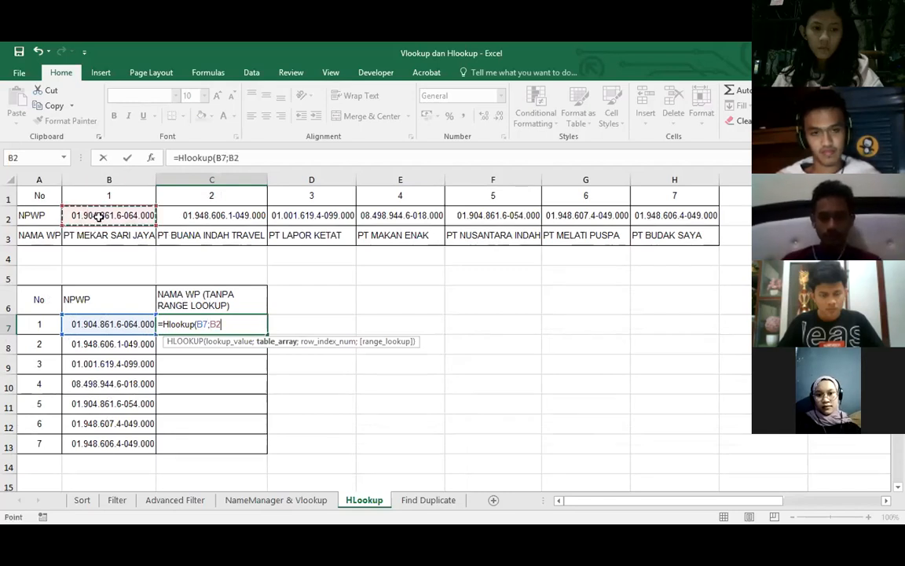
left_click_drag(99, 216, 674, 235)
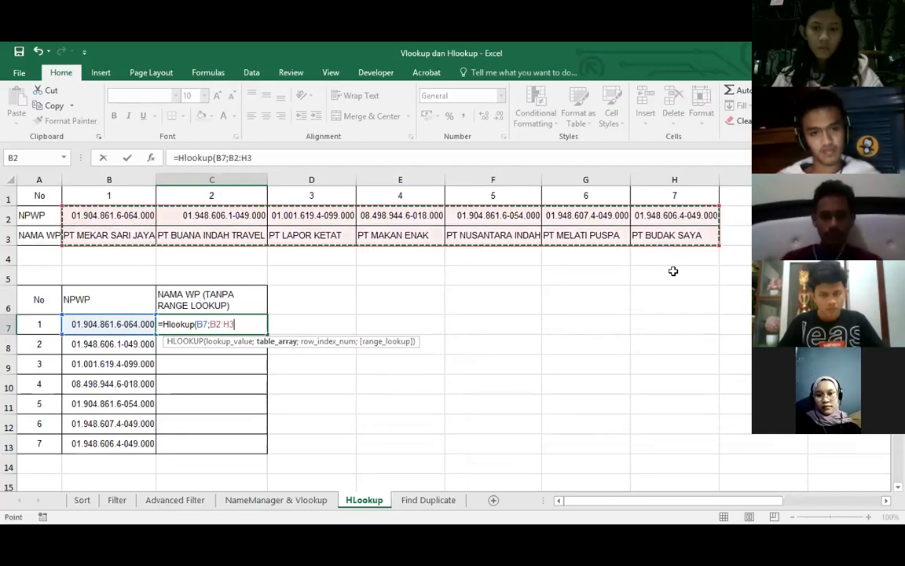
key("F4")
Complete the C7 HLOOKUP formula with row index 2 and FALSE for an exact match
type(";2")
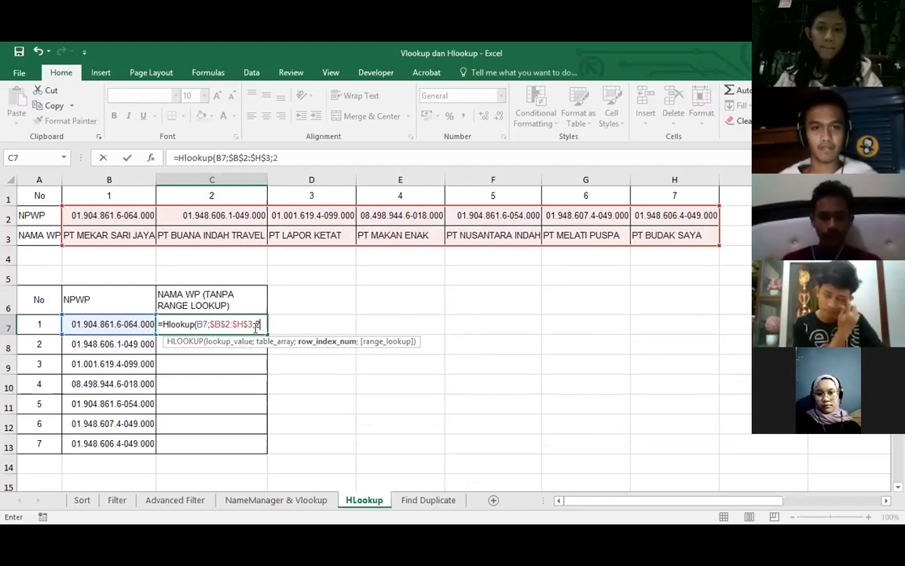
type(";")
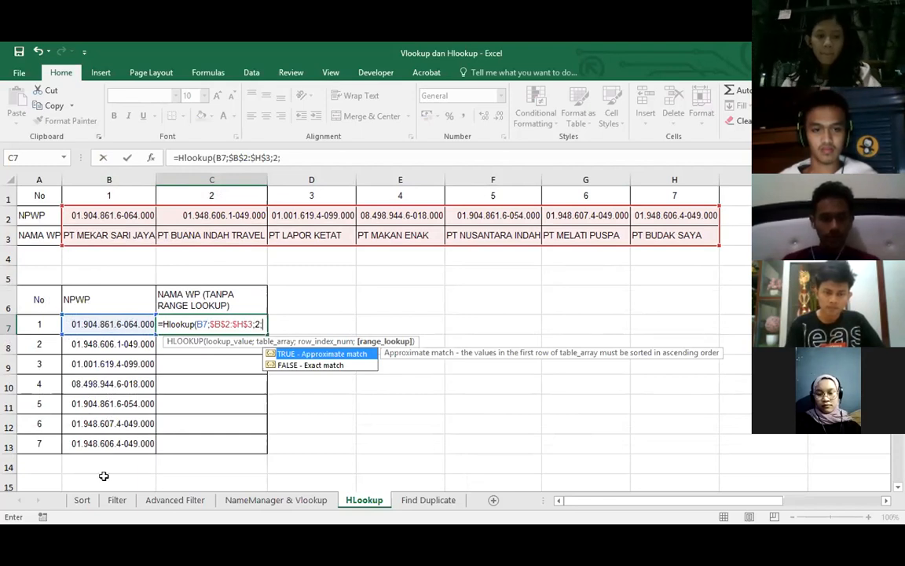
type("FL")
type("LSE")
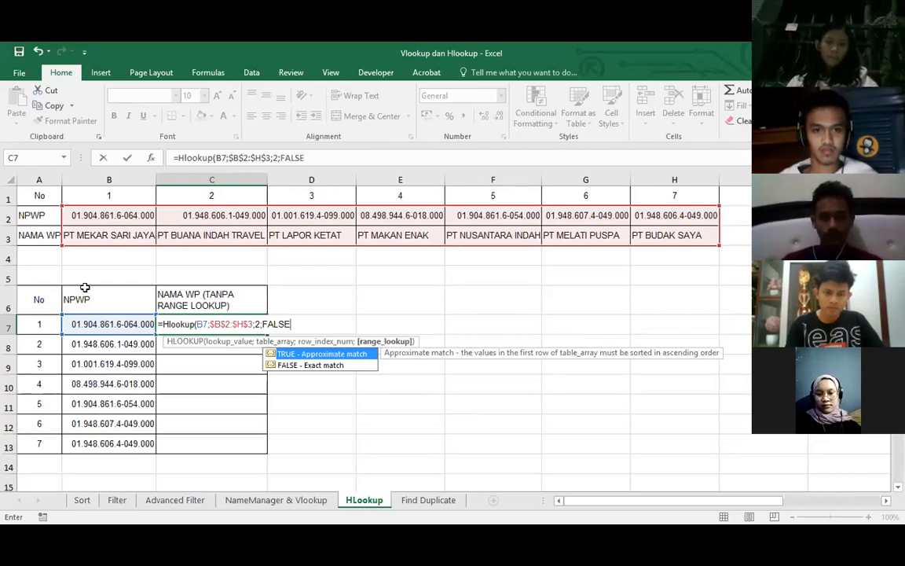
key("Return")
left_click(180, 323)
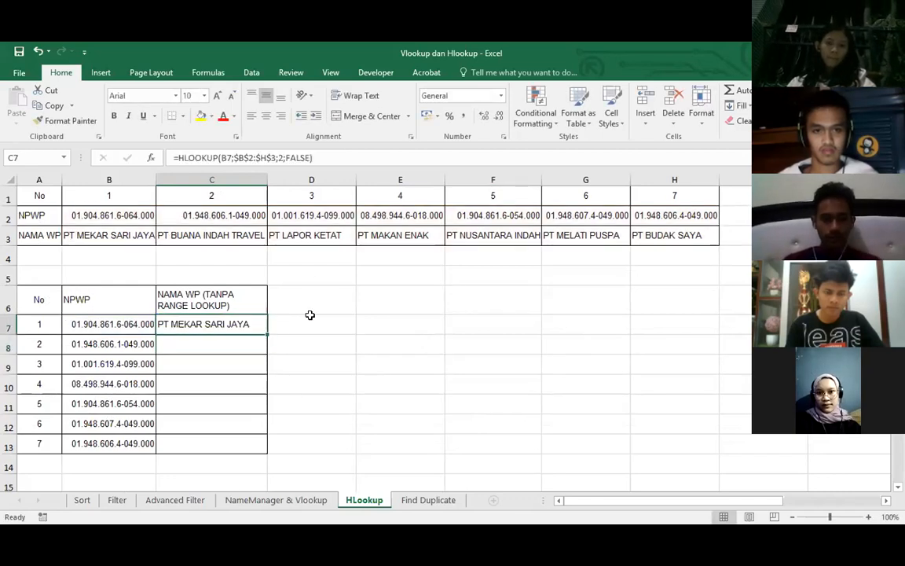
Fill the C7 HLOOKUP formula down through C13 to complete the NAMA WP column
left_click_drag(264, 335, 259, 449)
left_click(312, 424)
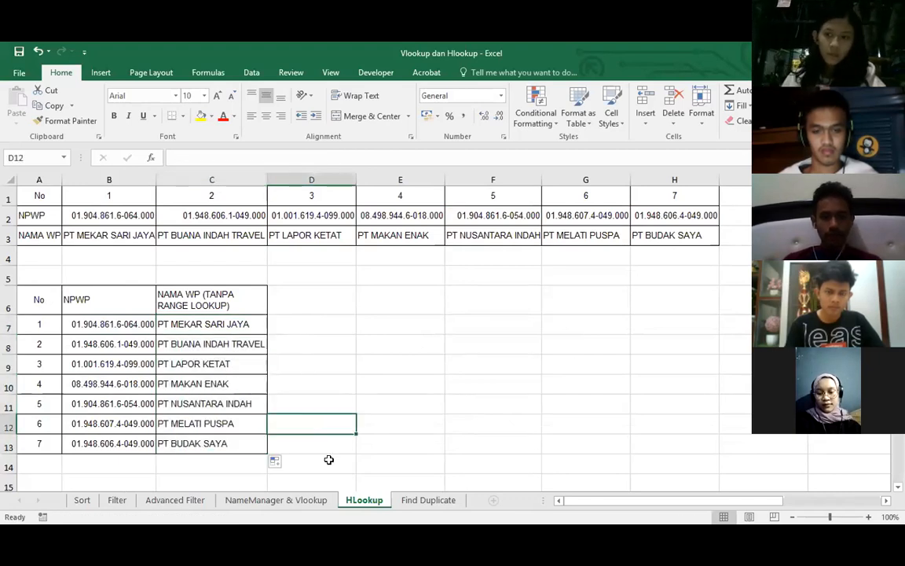
left_click(315, 500)
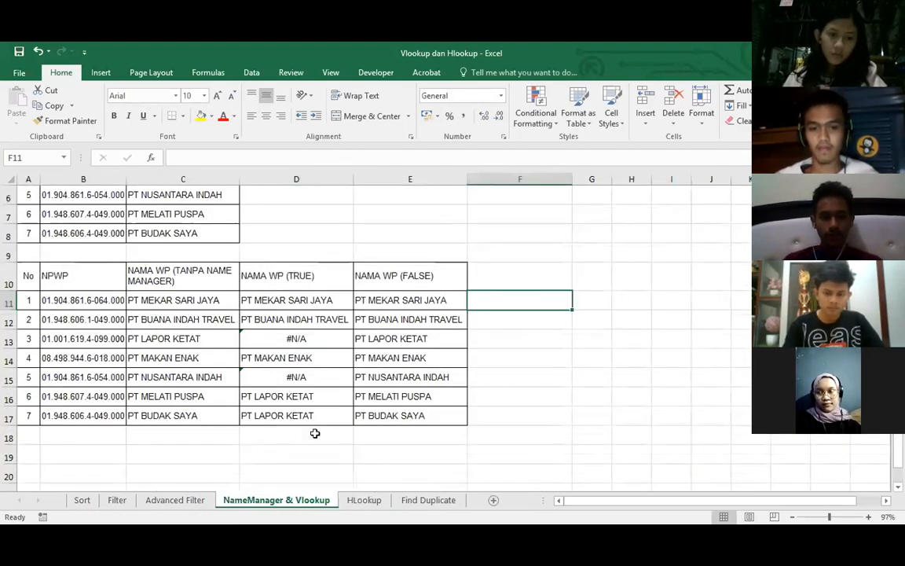
left_click(361, 501)
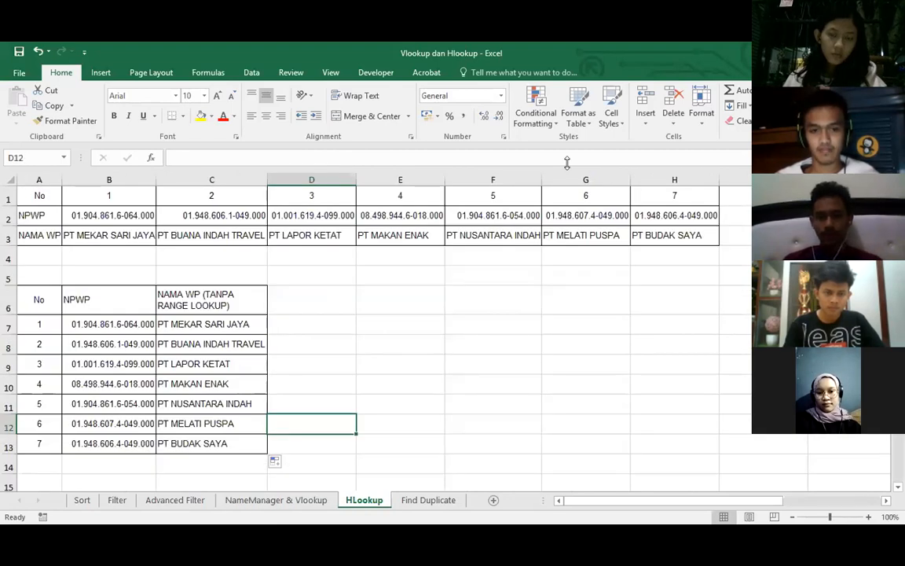
left_click(336, 448)
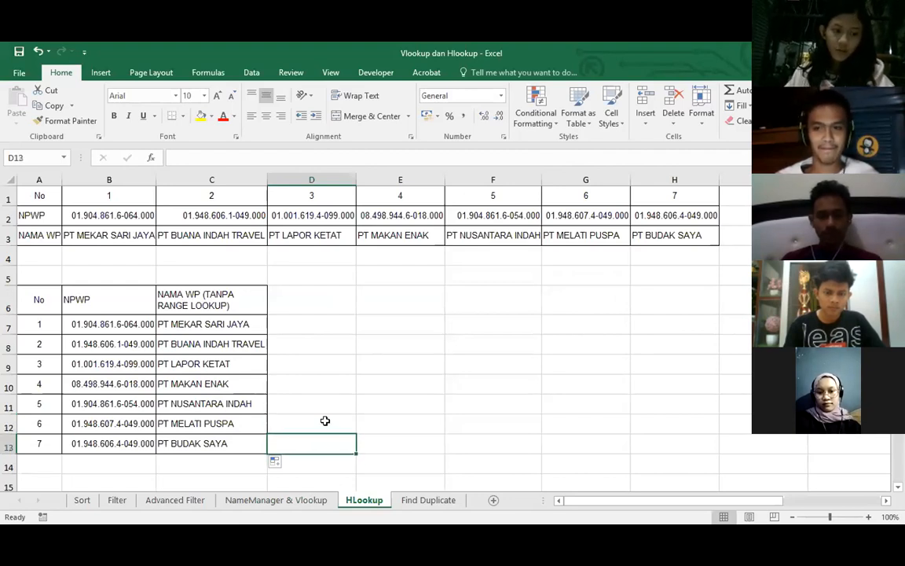
left_click(319, 403)
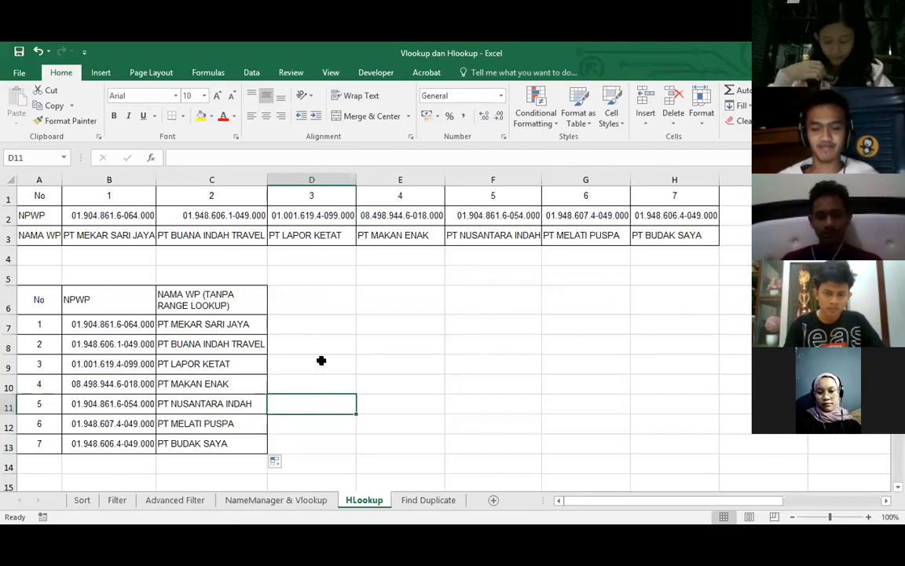
left_click(321, 360)
left_click(315, 385)
left_click(318, 349)
left_click(318, 323)
left_click(317, 305)
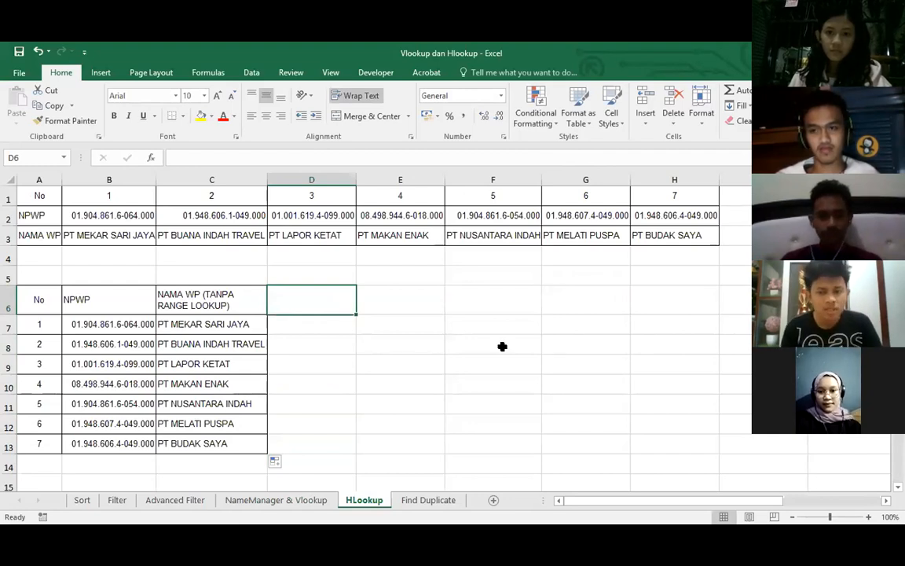
left_click(210, 289)
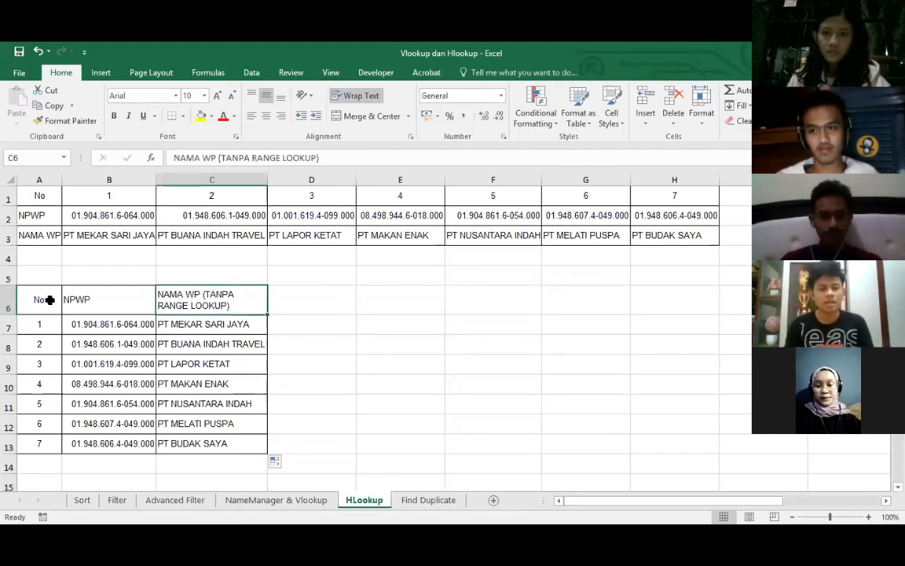